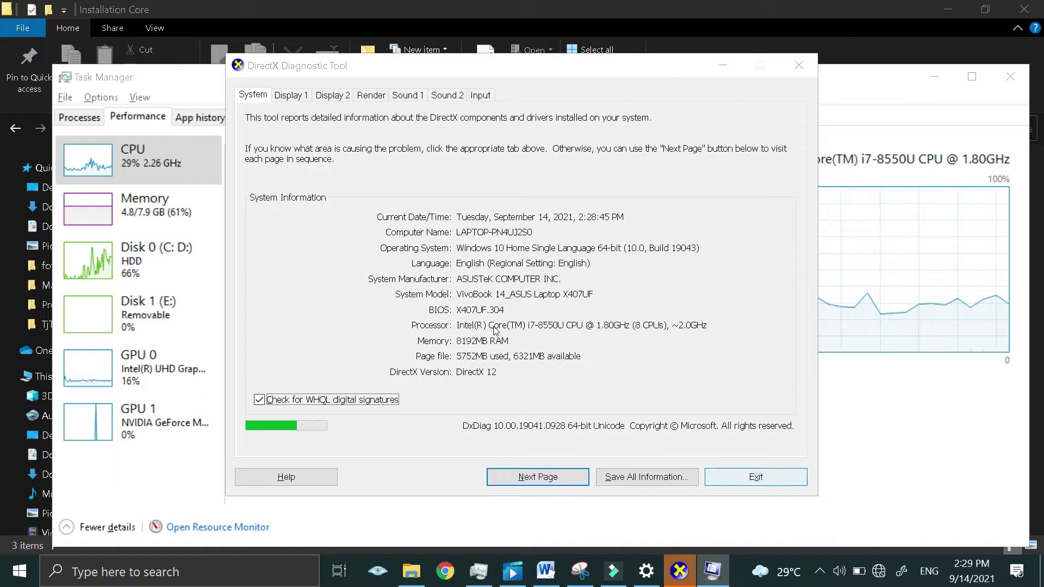
Close the DirectX Diagnostic Tool and launch the VirtualBox-6.1.26-145957-Win installer from the Installation Core folder
click(756, 477)
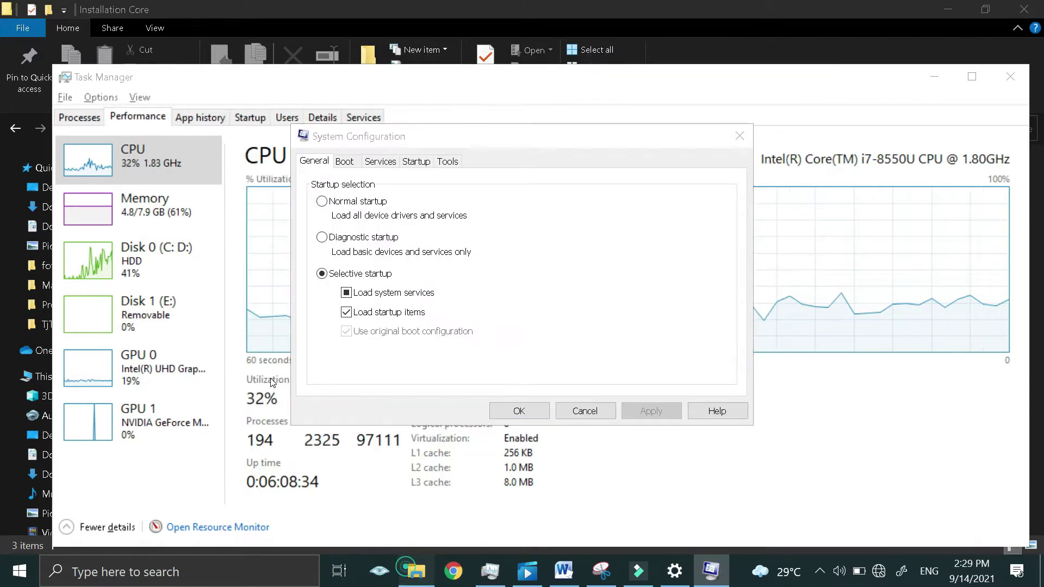
key(alt+Tab)
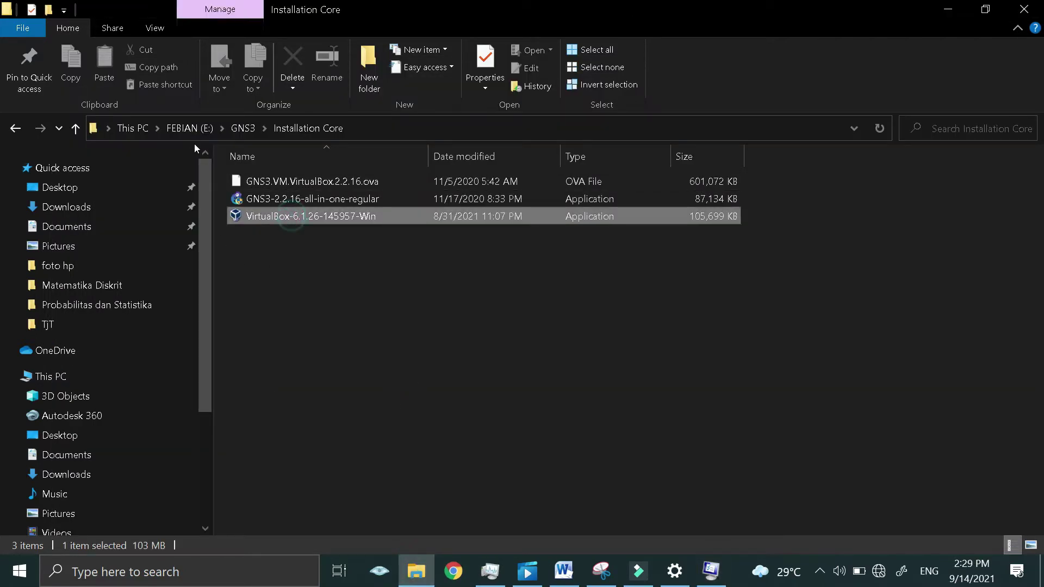
key(Return)
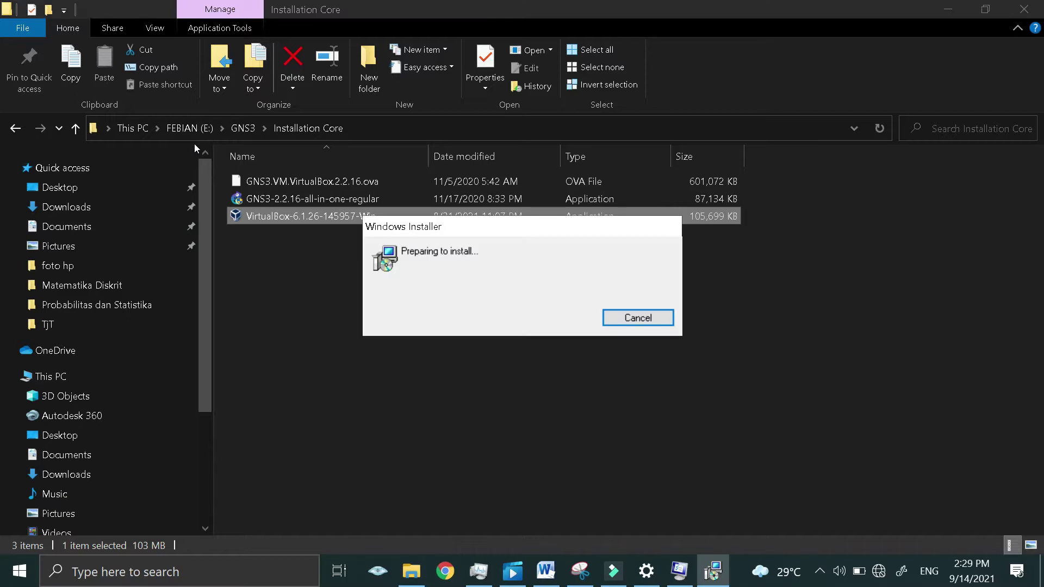
Go through the VirtualBox 6.1.26 setup pages, keeping the default features and install location
click(620, 414)
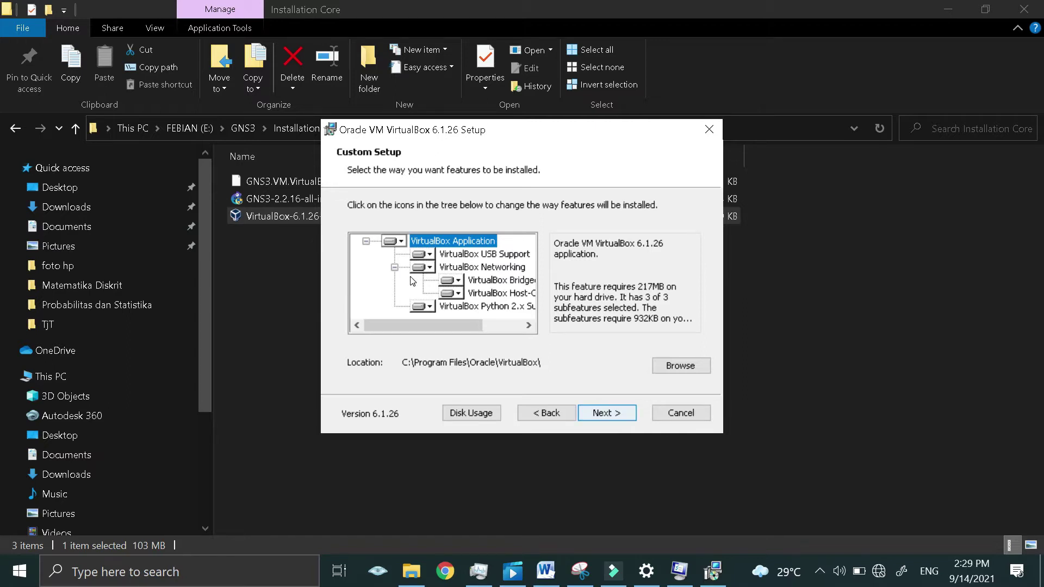
click(615, 414)
click(615, 414)
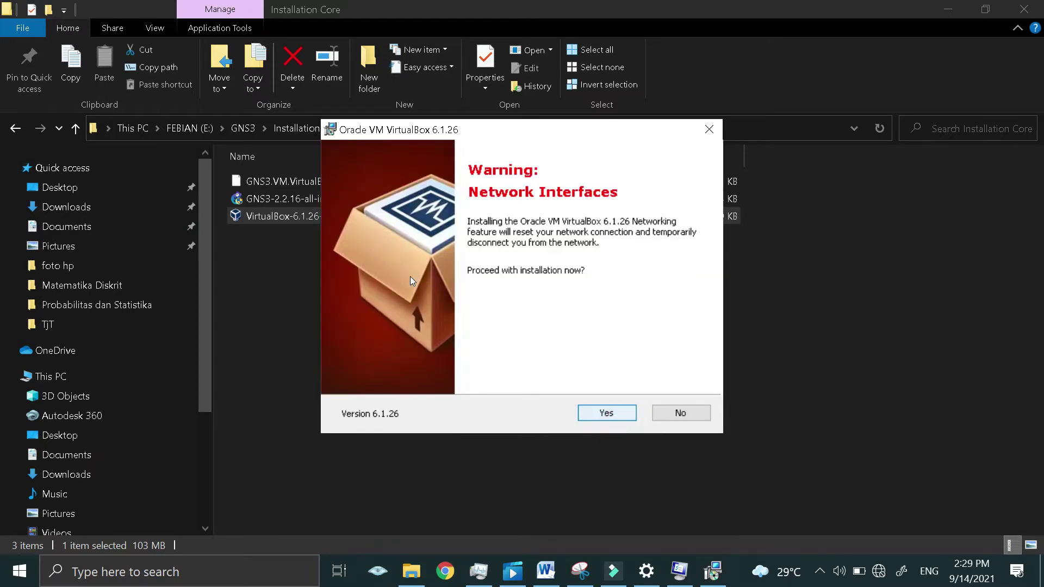
Run the VirtualBox installation, accepting the network reset and Oracle device software, and finish setup with VirtualBox set to start
key(Return)
key(Return)
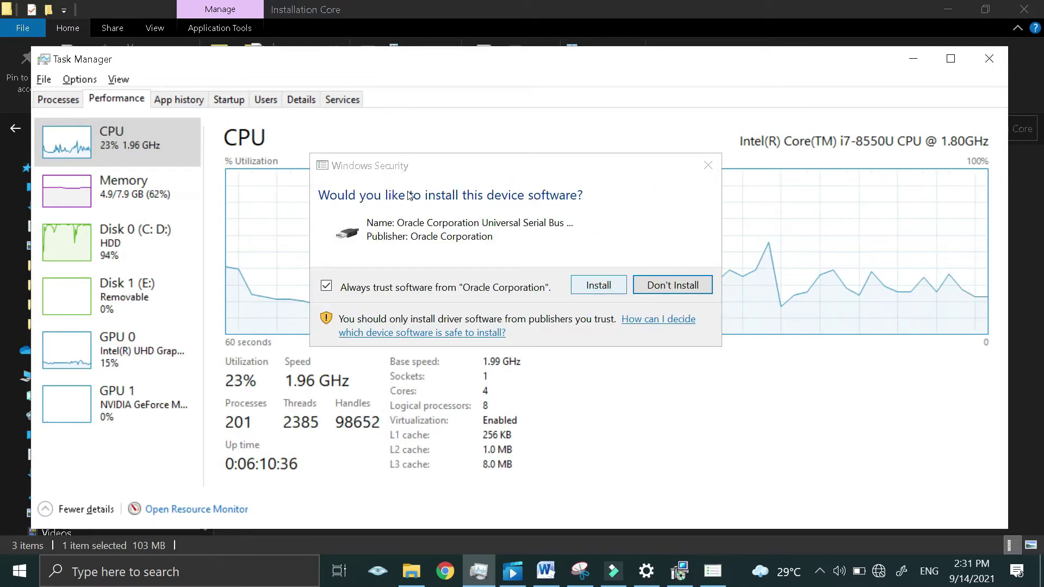
key(Return)
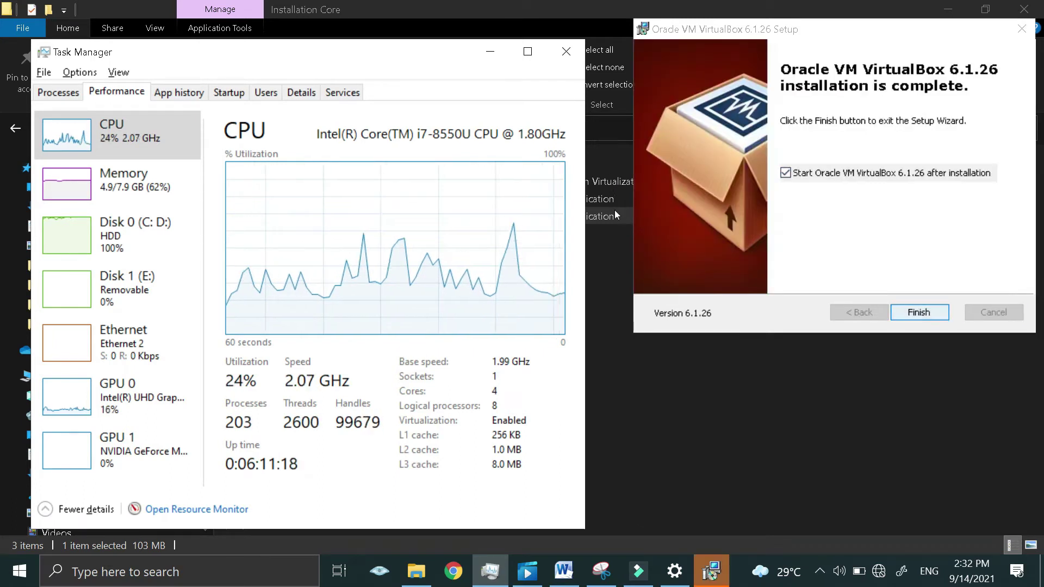
click(919, 312)
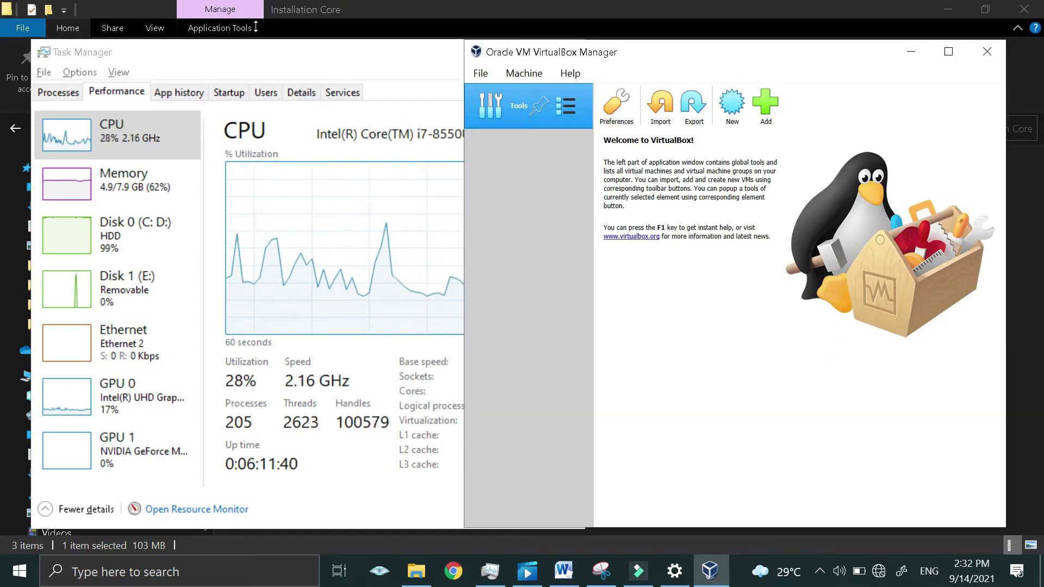
Close Task Manager and move the VirtualBox Manager window so the installation files remain visible
click(380, 53)
click(566, 52)
drag(753, 57, 587, 63)
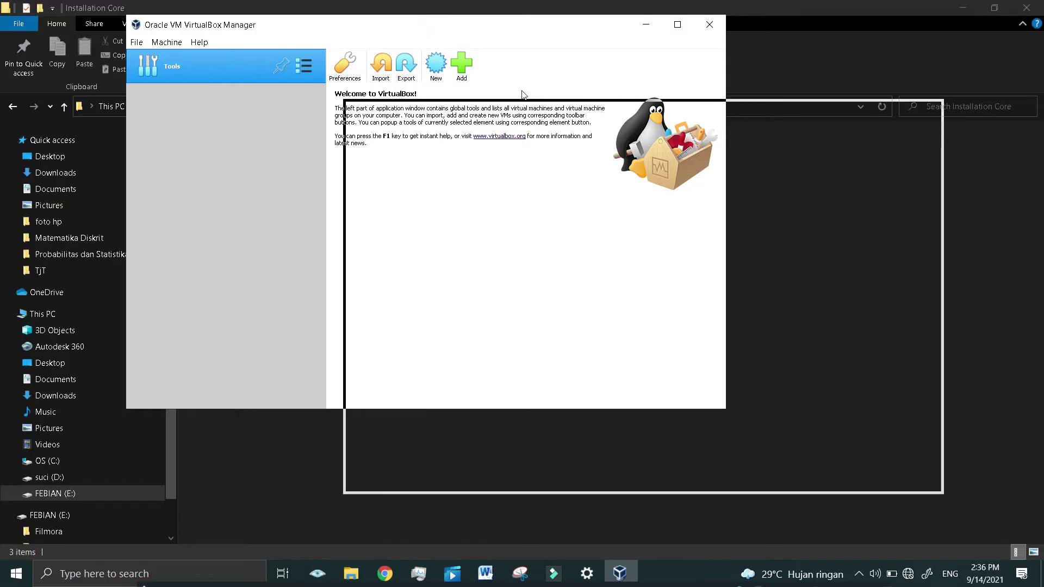
drag(522, 91, 538, 115)
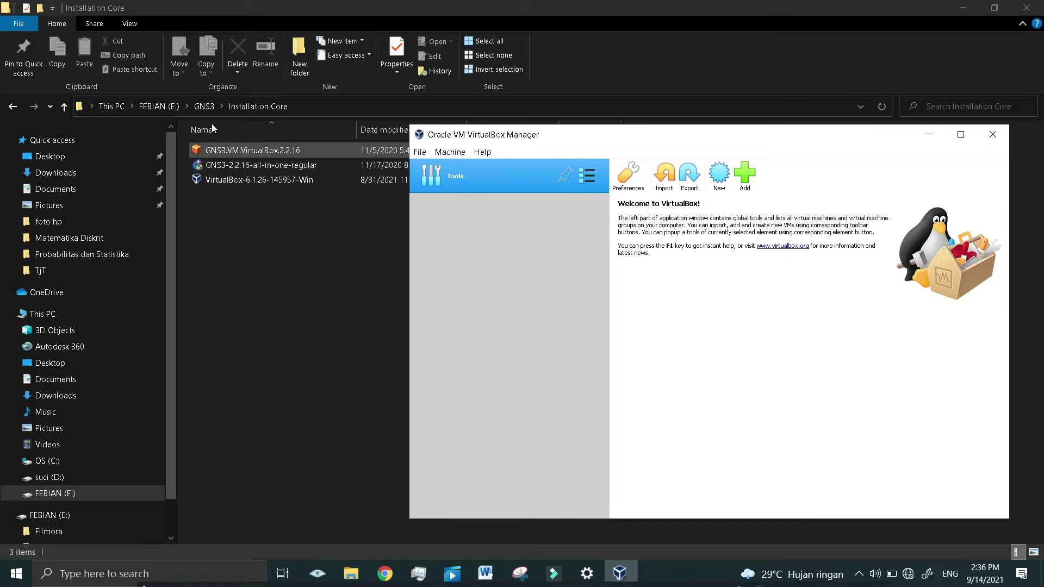
Start importing a virtual appliance from the local file system, using GNS3.VM.VirtualBox.2.2.16.ova from the Installation Core folder as the source
key(alt+f)
key(Down)
key(Return)
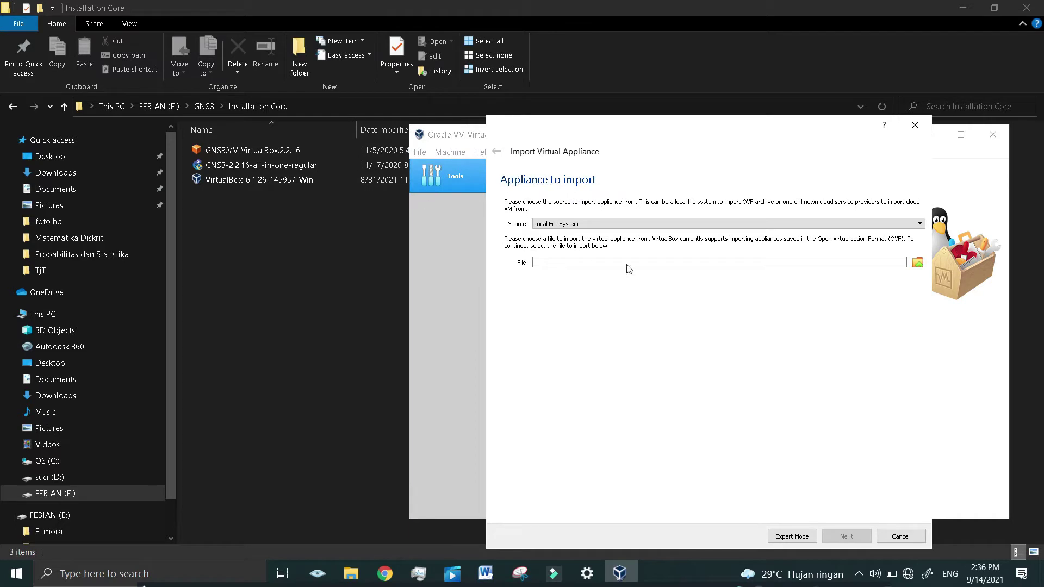
click(918, 263)
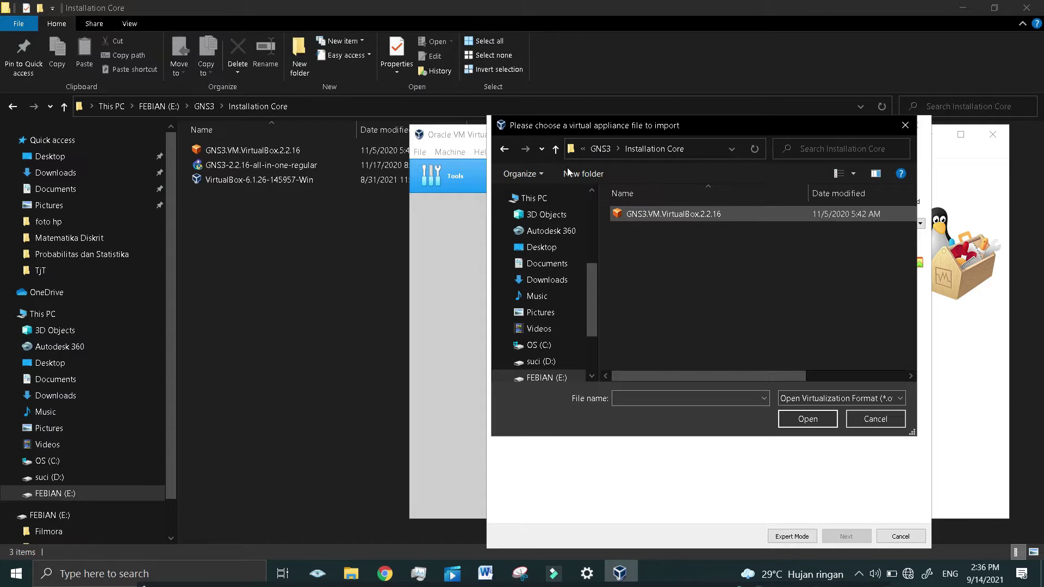
click(708, 212)
key(Return)
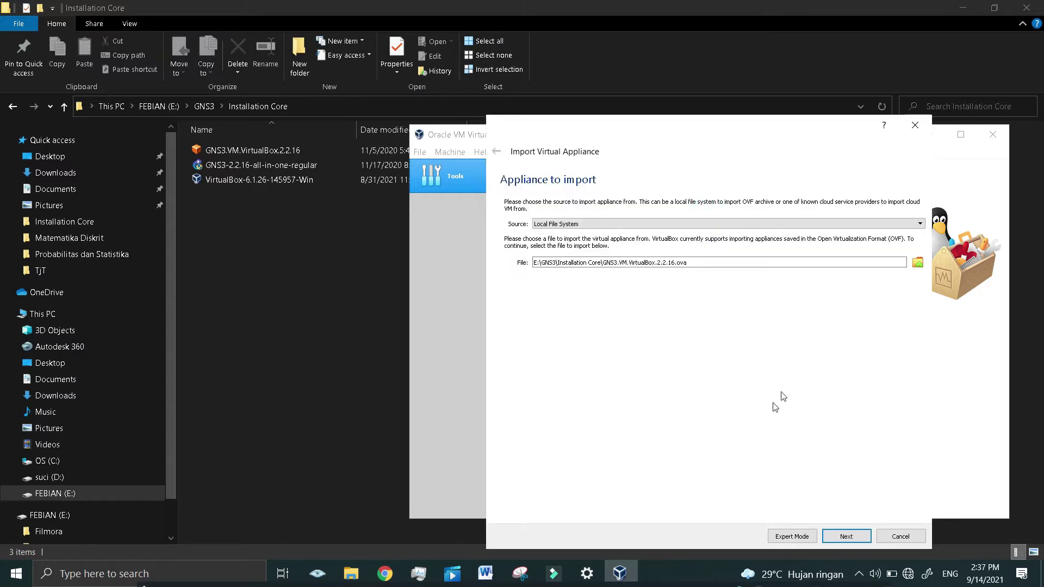
key(Return)
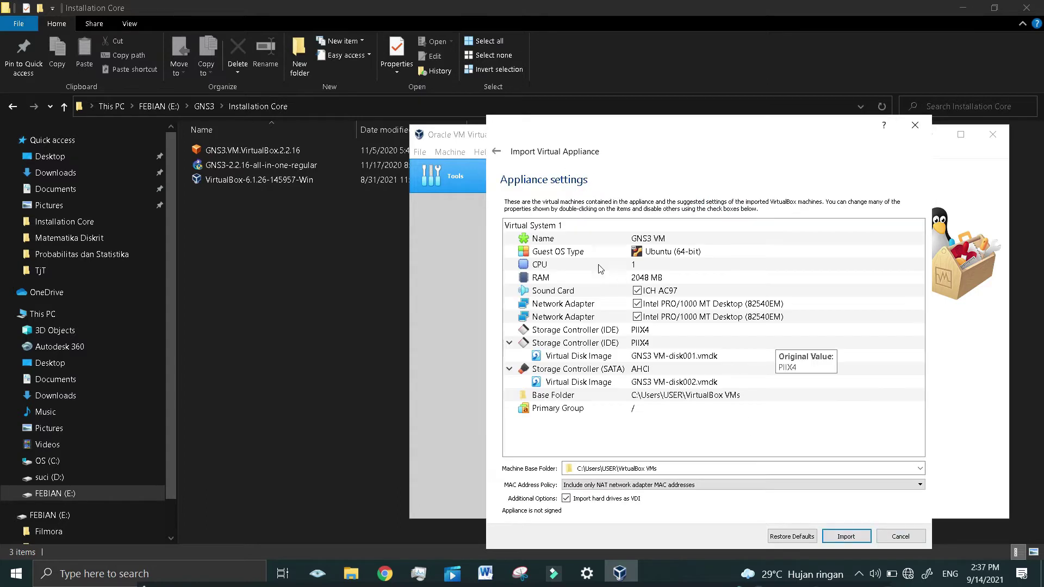
Set the appliance's CPU count to 3 and import the GNS3 VM
click(636, 264)
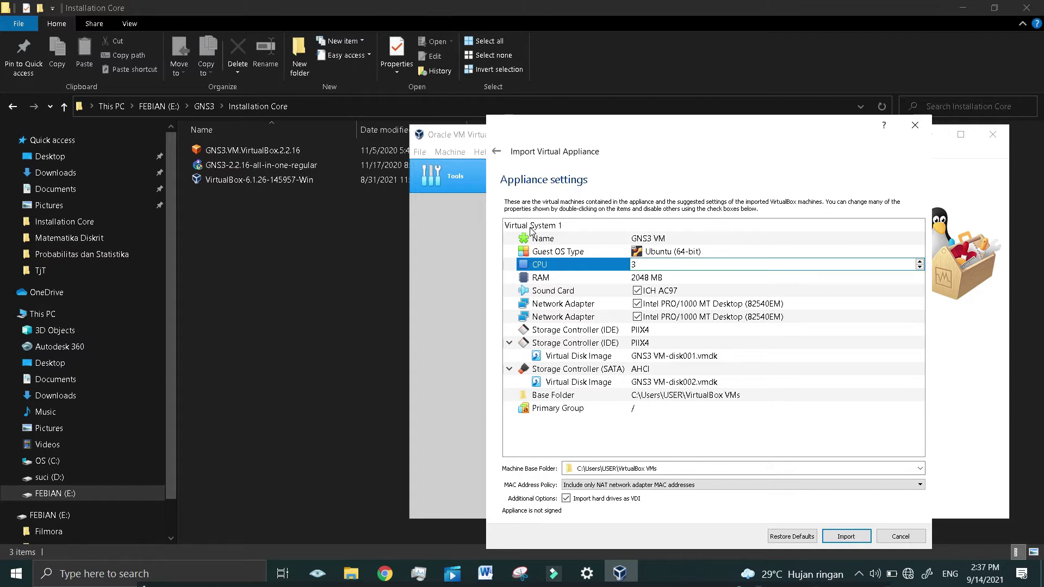
key(Return)
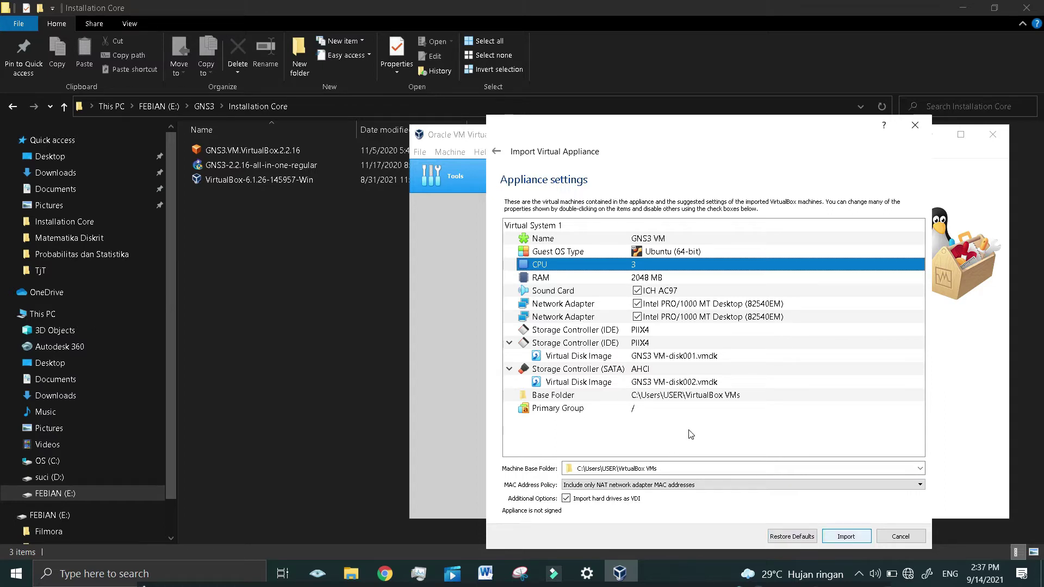
key(Return)
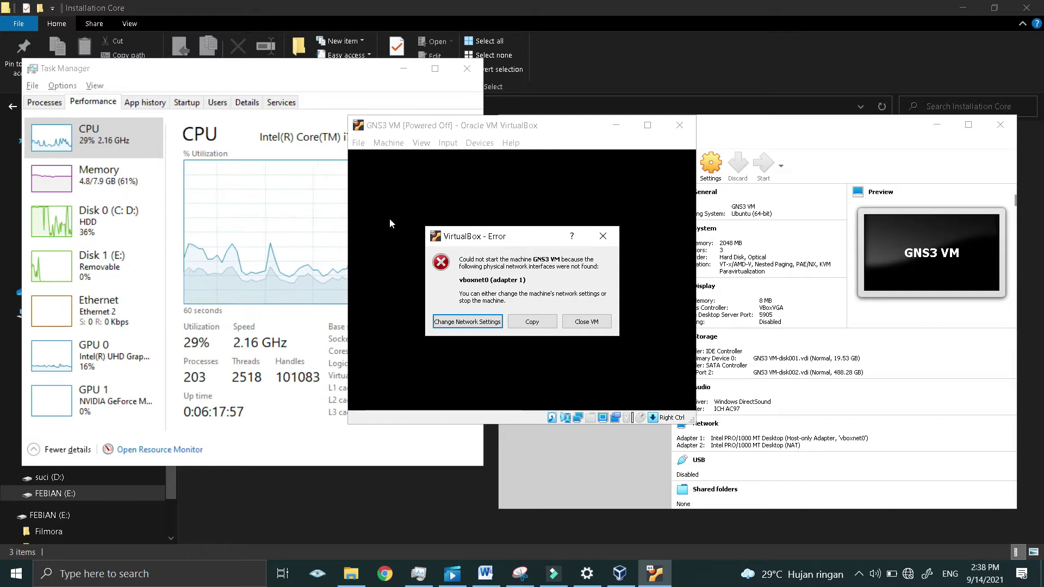
Open the GNS3 VM's network settings from the startup error, set Adapter 1's promiscuous mode to Allow All and apply the settings
key(Return)
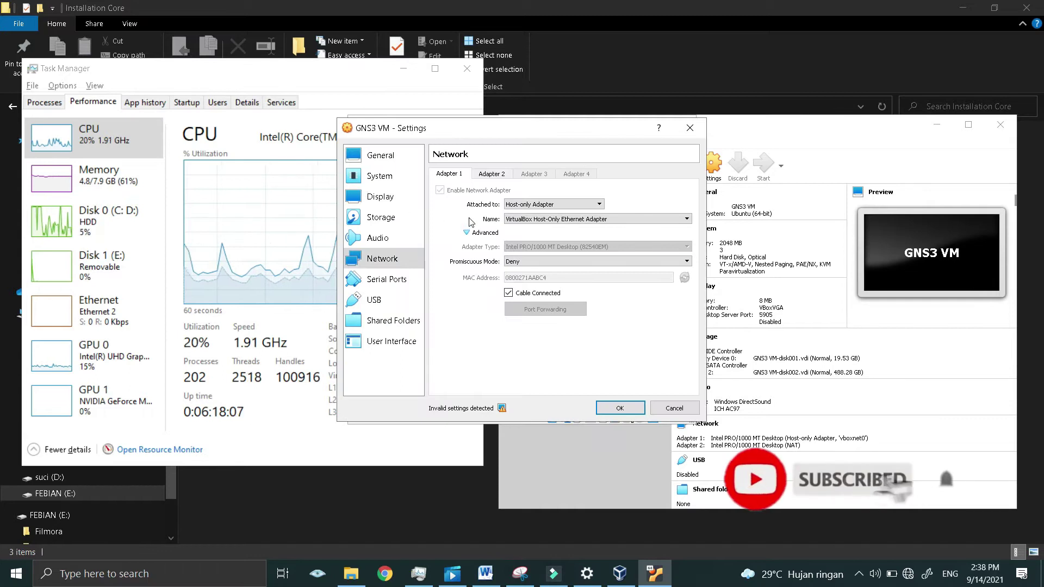
click(598, 261)
key(Down)
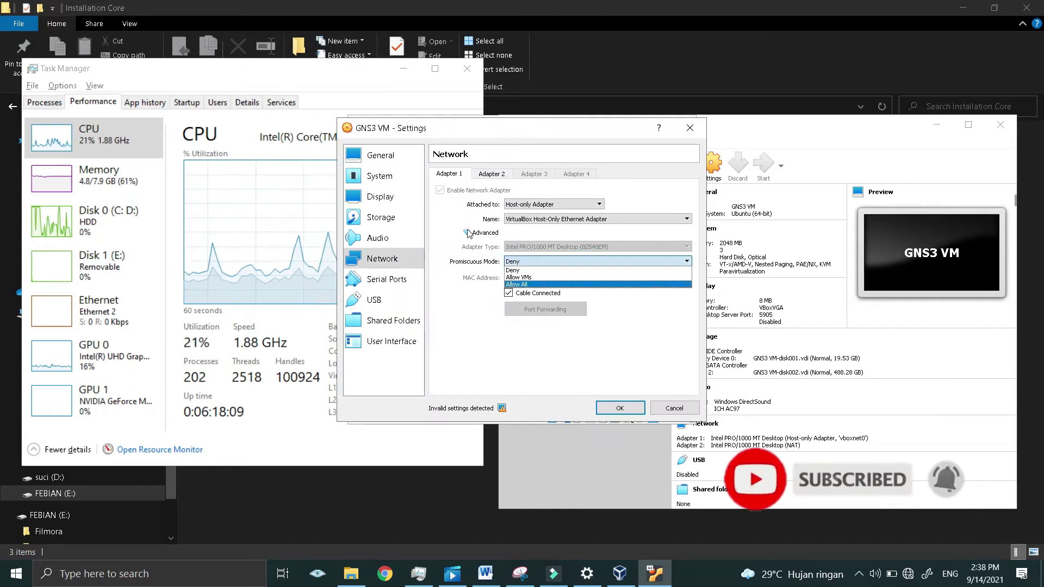
key(Return)
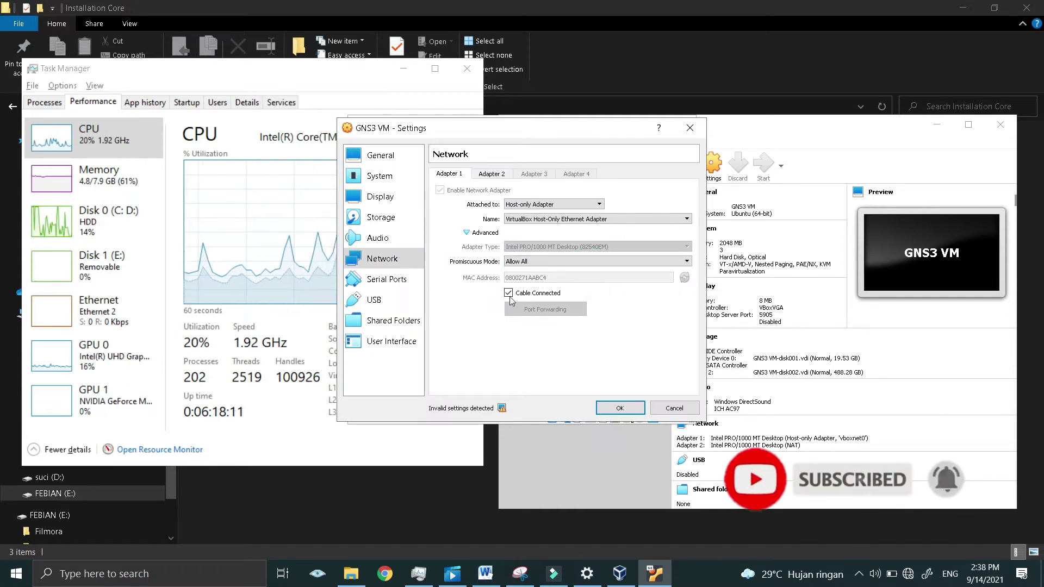
key(Return)
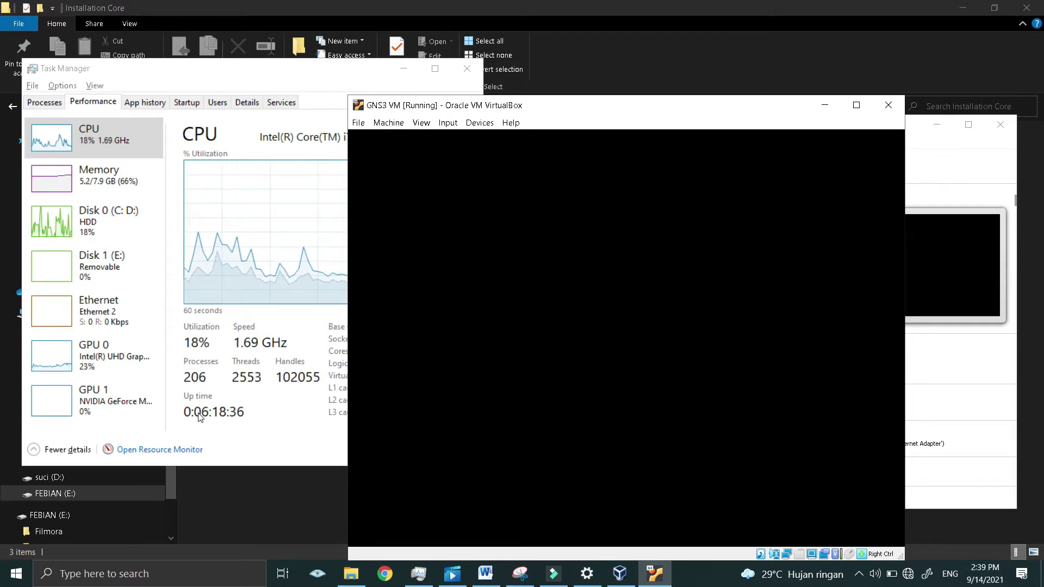
Open the Windows Network Connections window through the Run dialog
key(super)
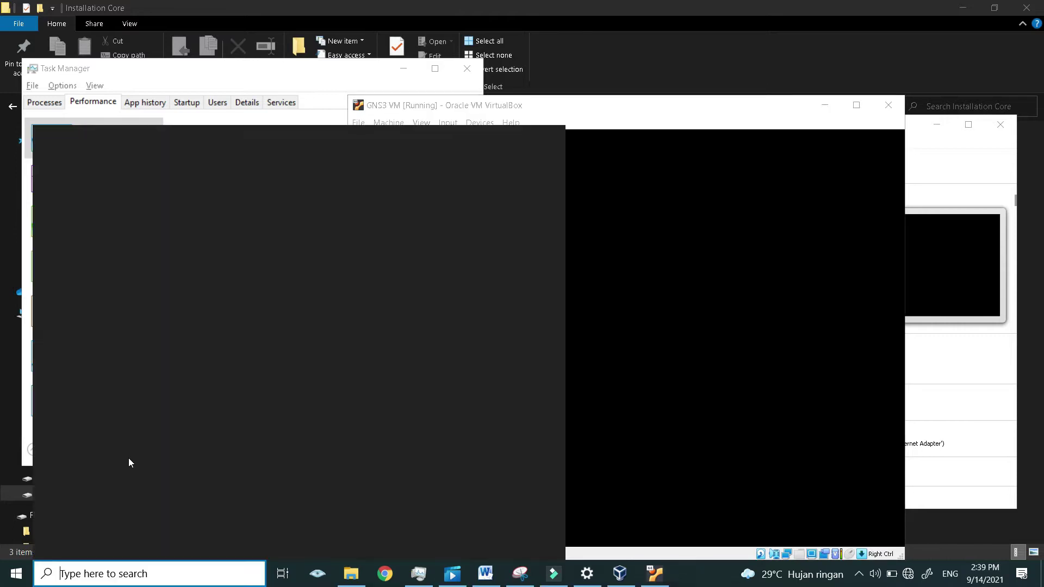
key(super+r)
text(ncpa.c)
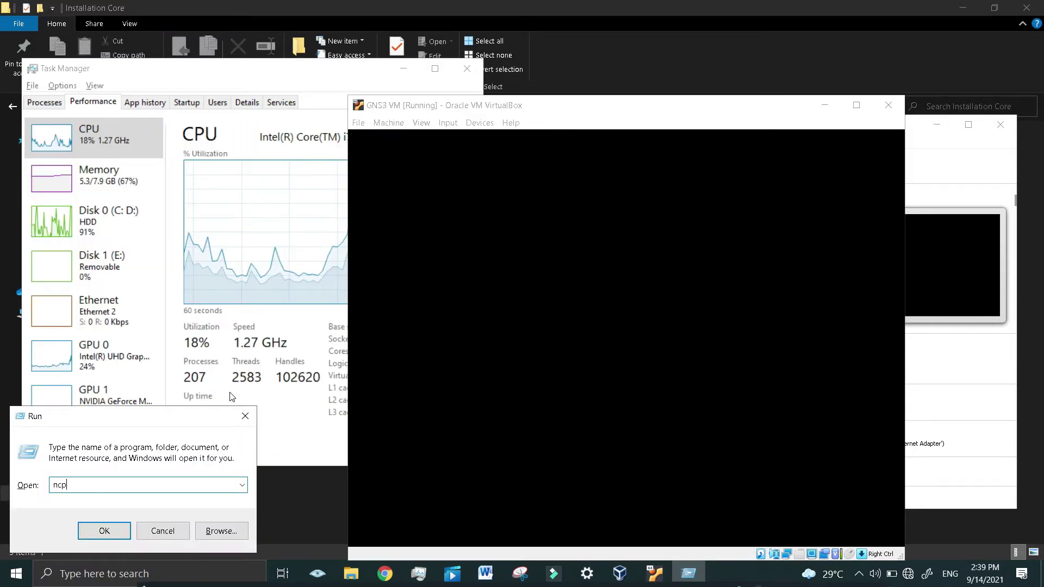
key(Return)
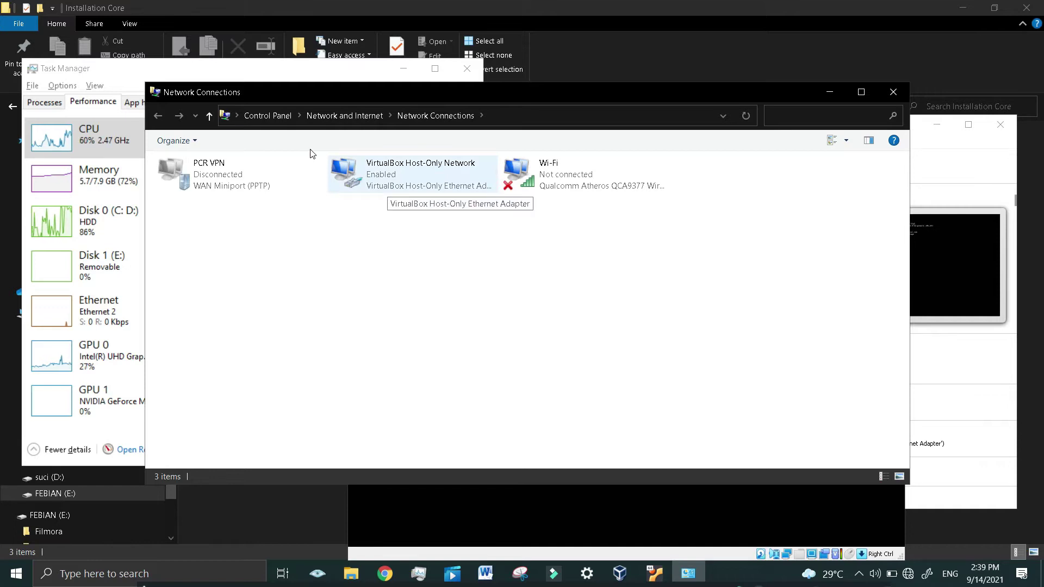
Check the IPv4 address settings of the VirtualBox Host-Only Network adapter, and close the network windows without changes
double_click(344, 173)
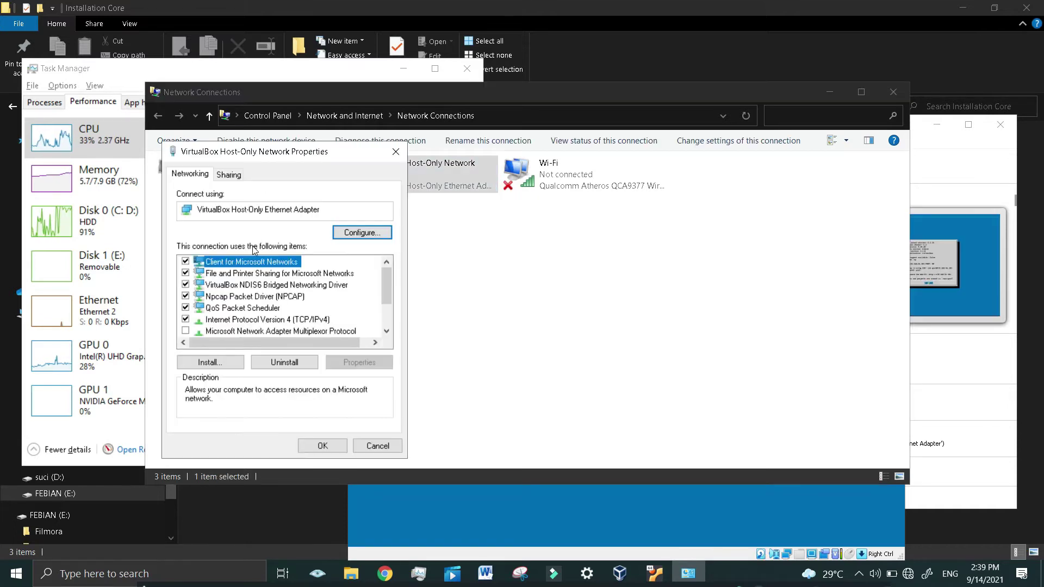
scroll(261, 288, down, 1)
double_click(267, 284)
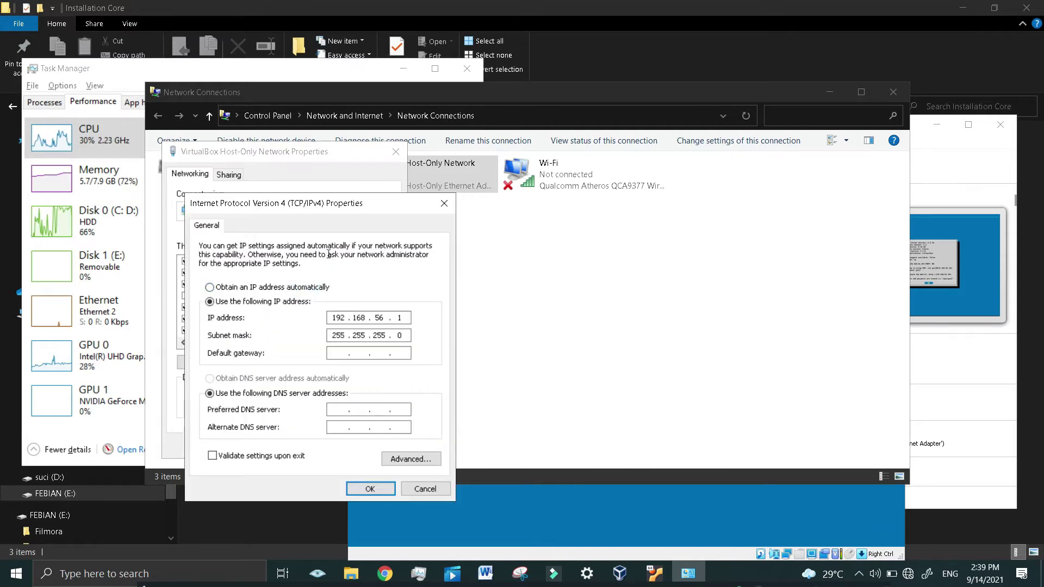
click(444, 203)
click(893, 92)
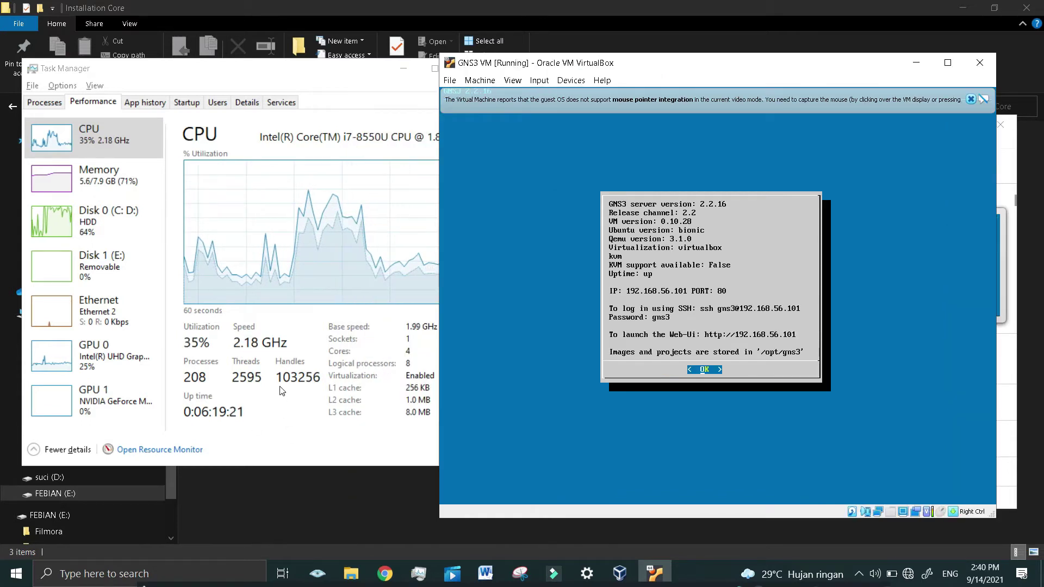
Open Command Prompt and ping the GNS3 VM at 192.168.56.101
click(153, 574)
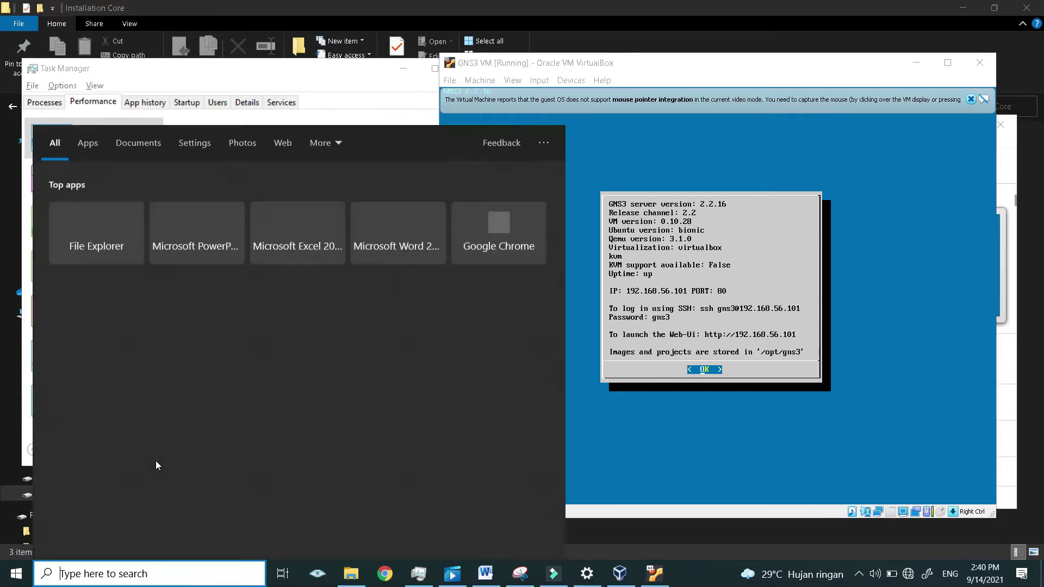
text(cmd)
key(Return)
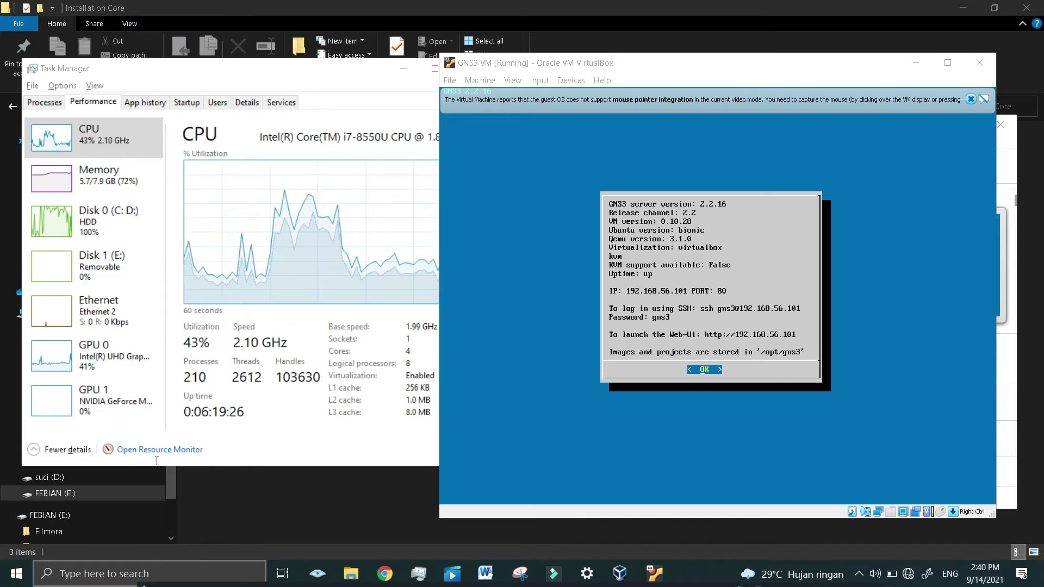
text(ping 192.168.56.456.101)
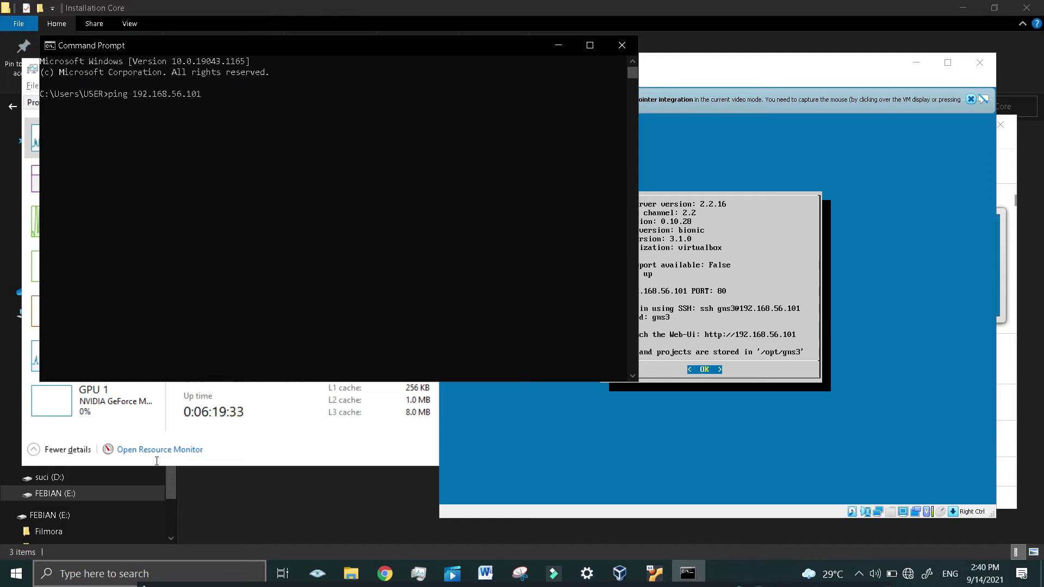
key(Return)
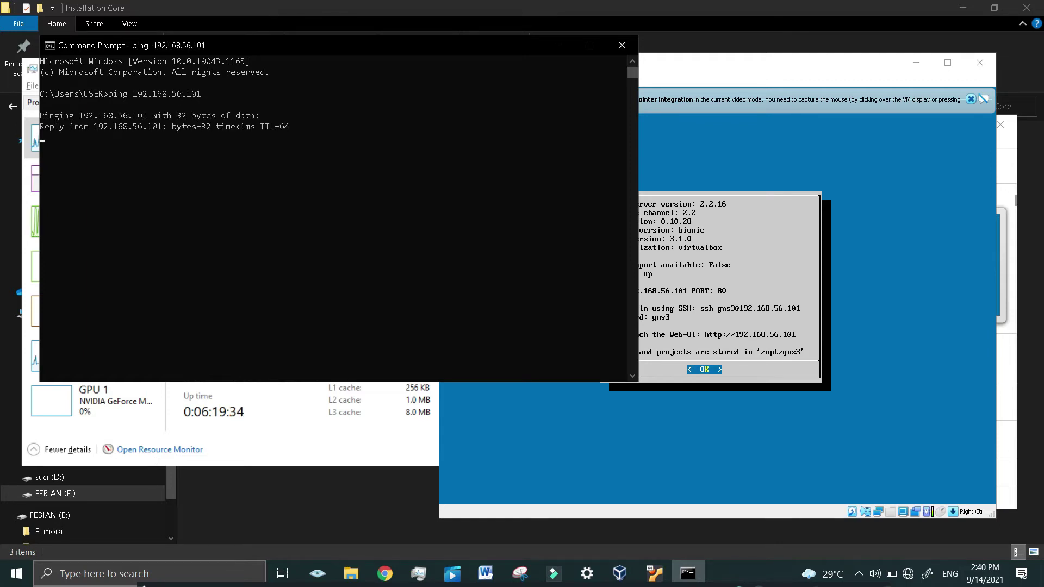
Run ipconfig /all in Command Prompt beside the GNS3 VM window and review the VirtualBox Host-Only Network adapter's details
click(723, 59)
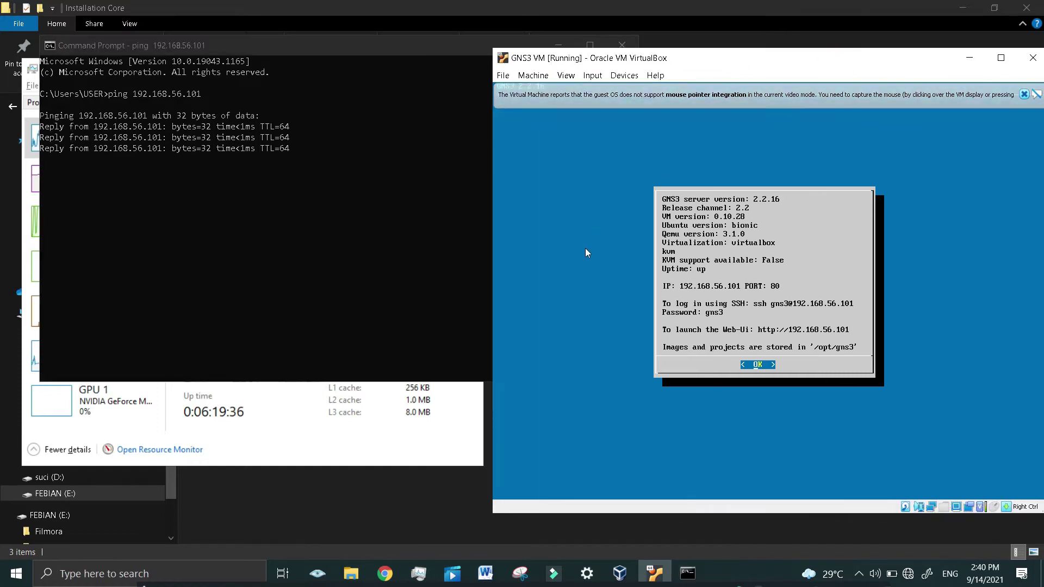
click(139, 310)
text(ipconfig)
key(Return)
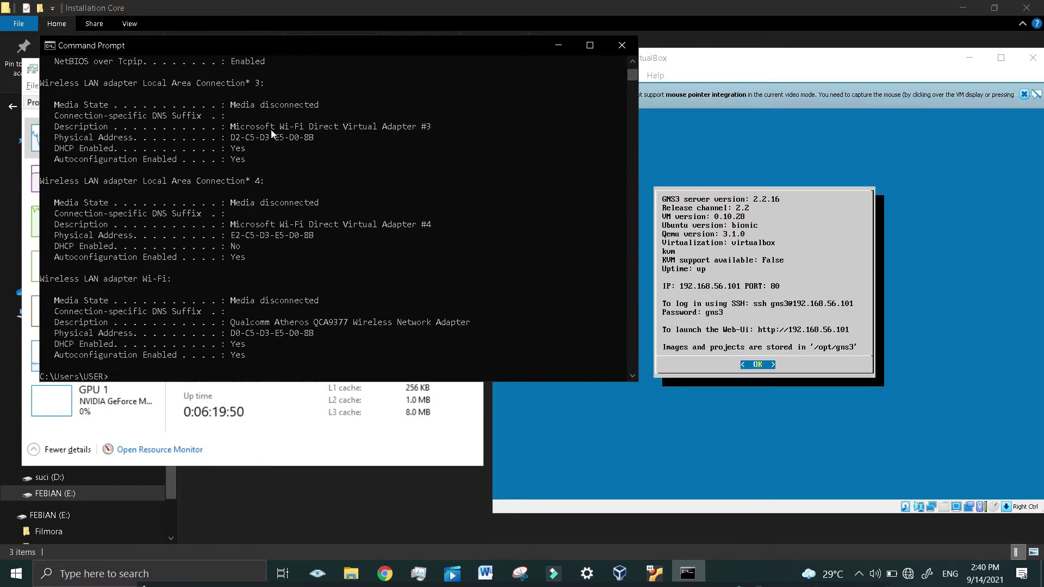
scroll(272, 130, up, 6)
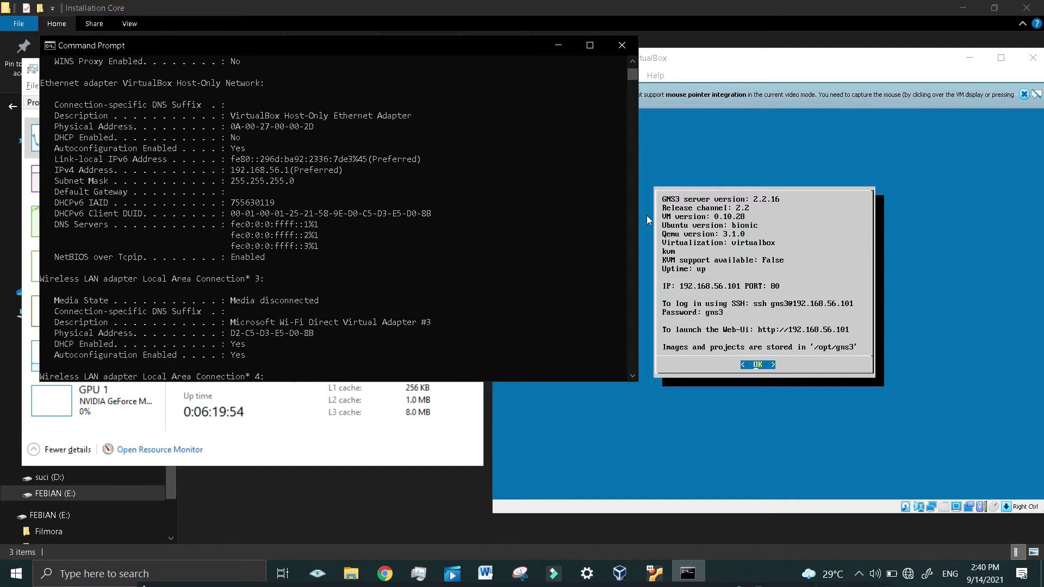
click(390, 316)
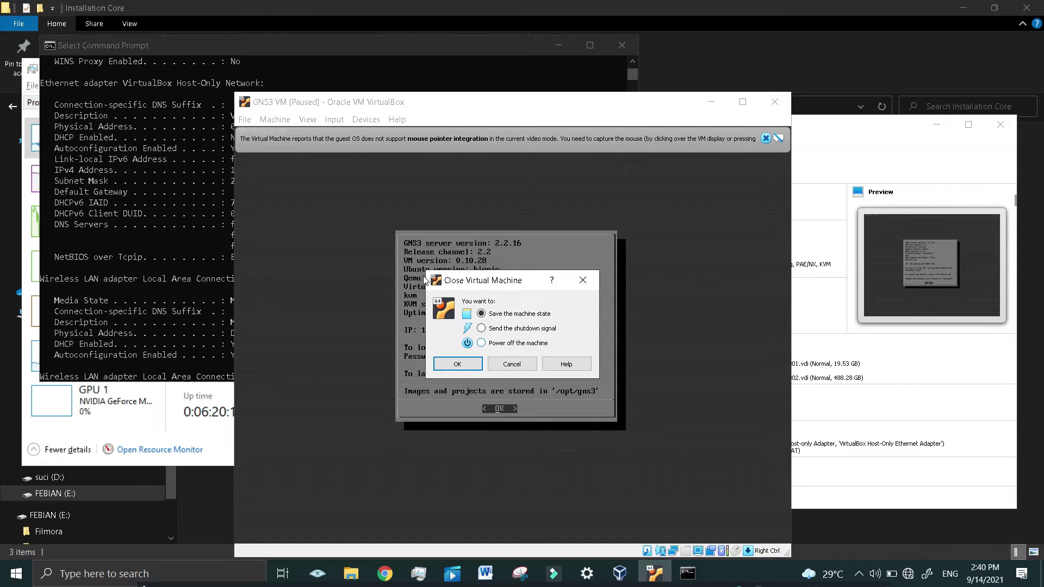
Power off the GNS3 VM, and minimize the Settings and Task Manager windows to return to the Installation Core folder
click(519, 344)
click(458, 364)
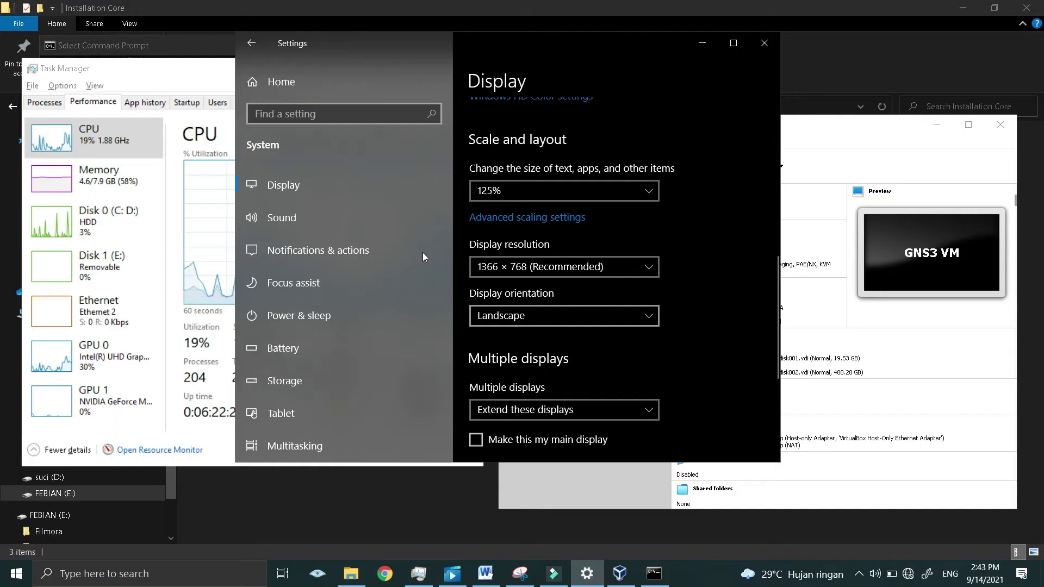
click(703, 43)
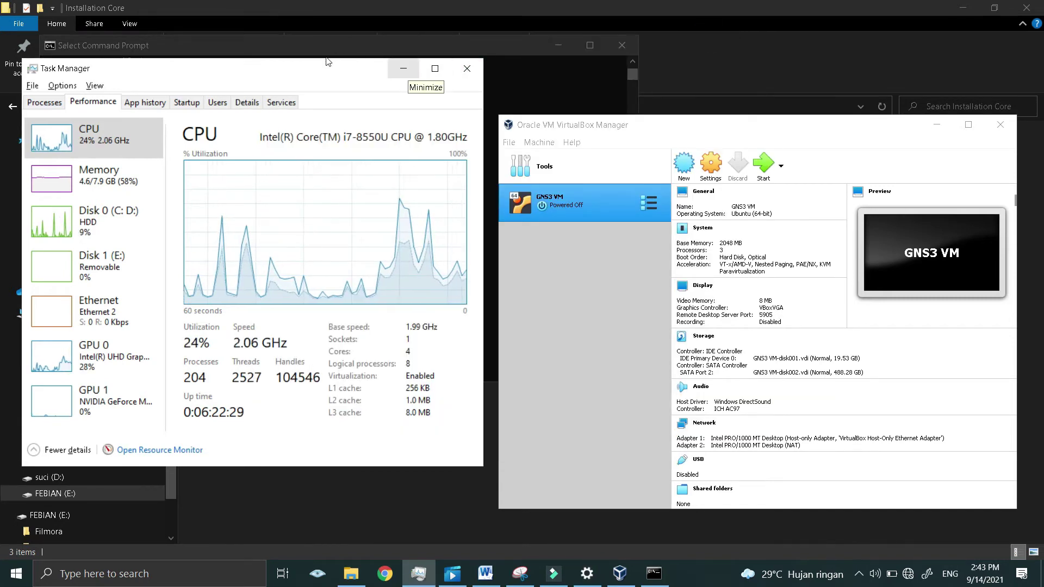
click(403, 68)
click(236, 181)
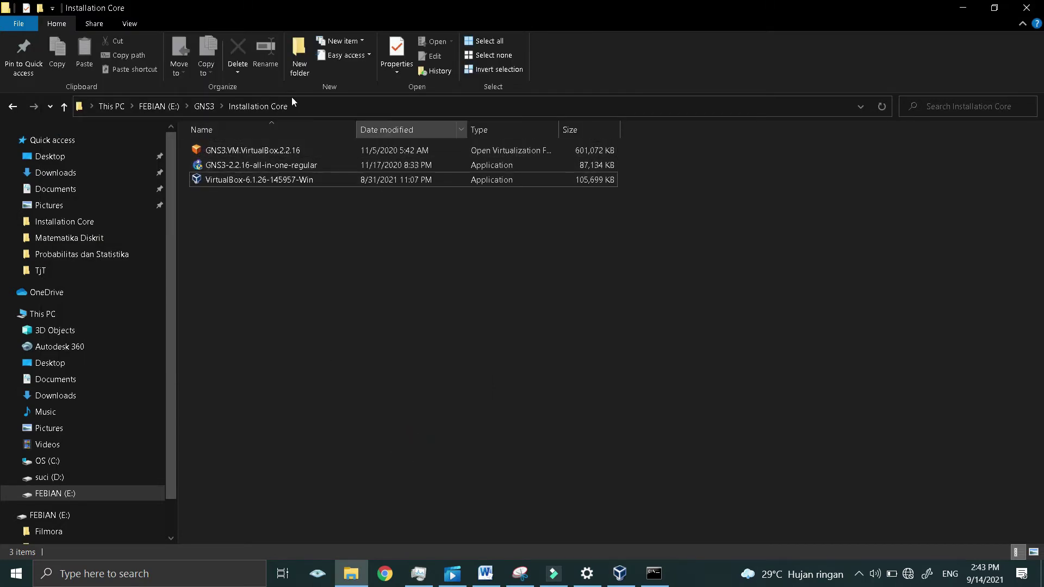
Enlarge the file icons in the Installation Core folder, launch the GNS3-2.2.16-all-in-one-regular installer and pass its opening pages
scroll(276, 180, up, 2)
scroll(276, 180, up, 2)
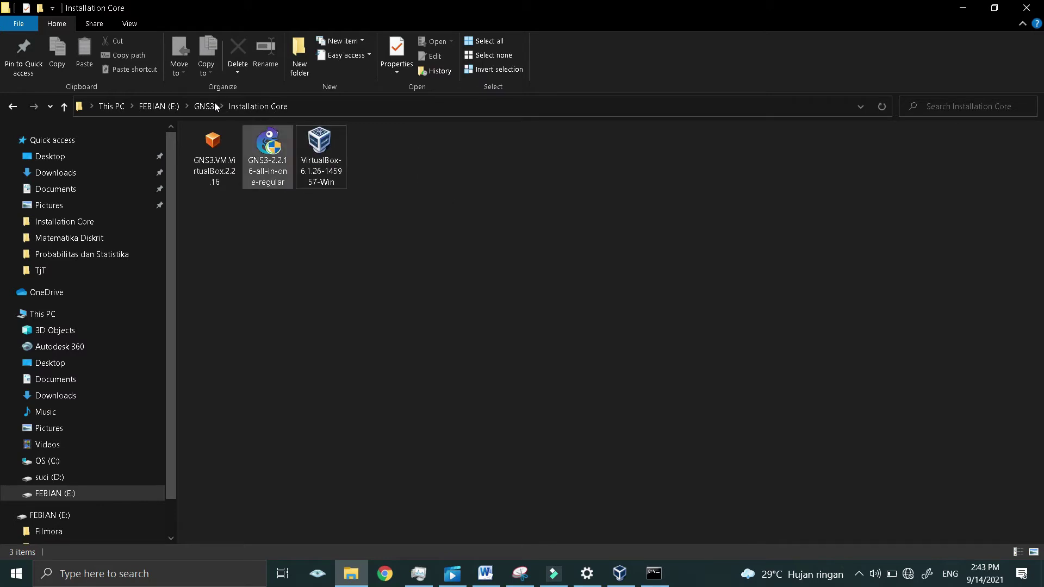
click(268, 154)
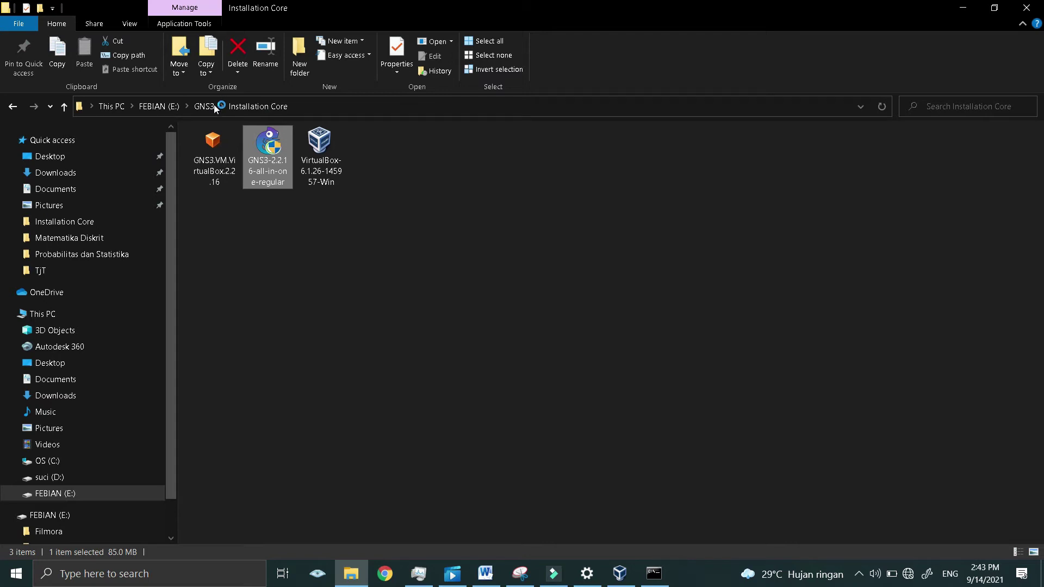
click(597, 395)
click(604, 395)
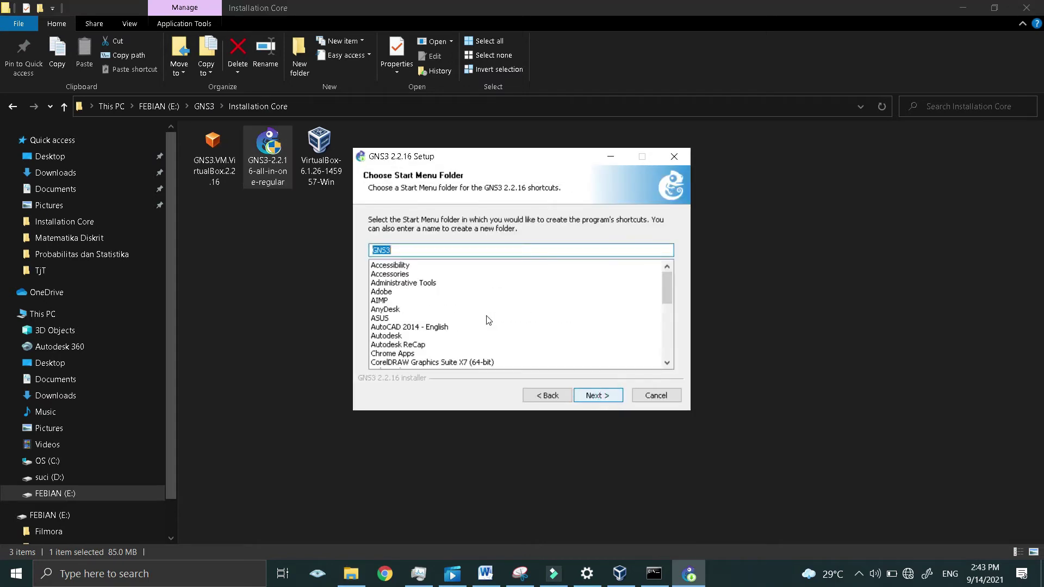
Keep the GNS3 Start Menu folder, the Local installation components and the C:\Program Files\GNS3 destination, and start the installation
drag(669, 284, 669, 338)
scroll(540, 287, up, 8)
key(Return)
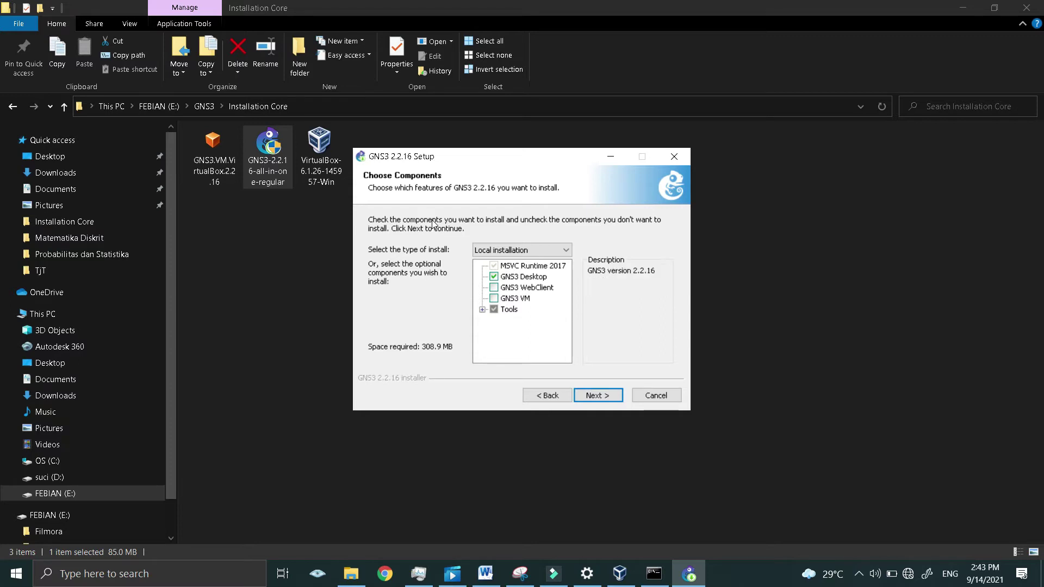
click(598, 394)
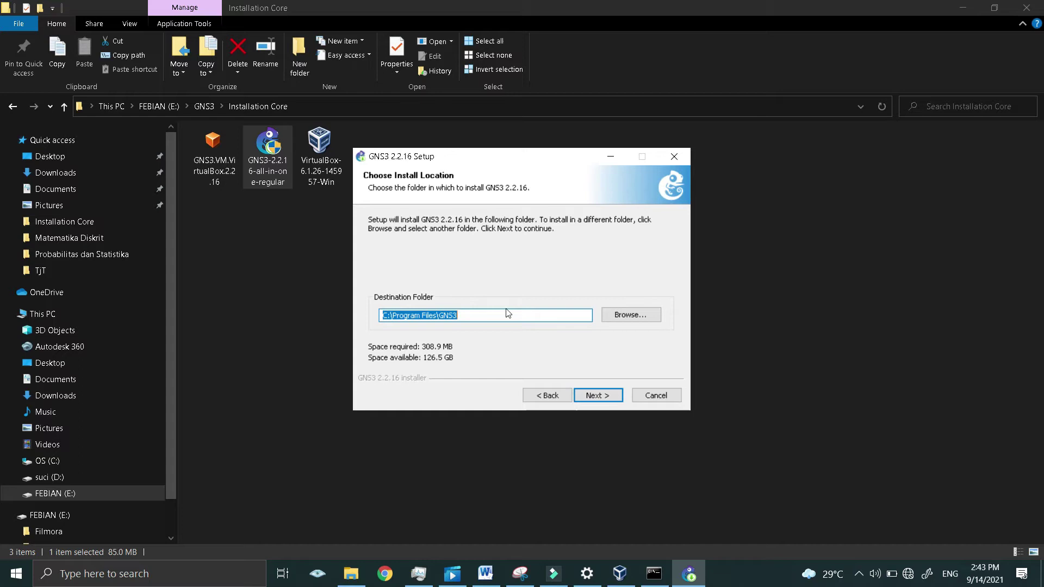
key(Return)
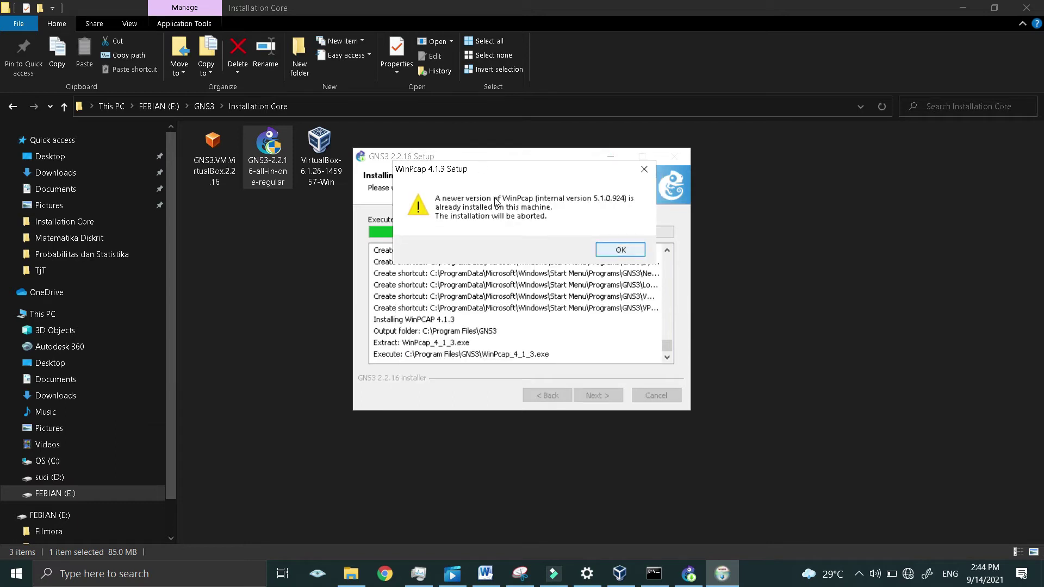
Dismiss the WinPcap 4.1.3 notice, and decline retrying the Wireshark and Solar-PuTTY downloads during the GNS3 installation
key(Return)
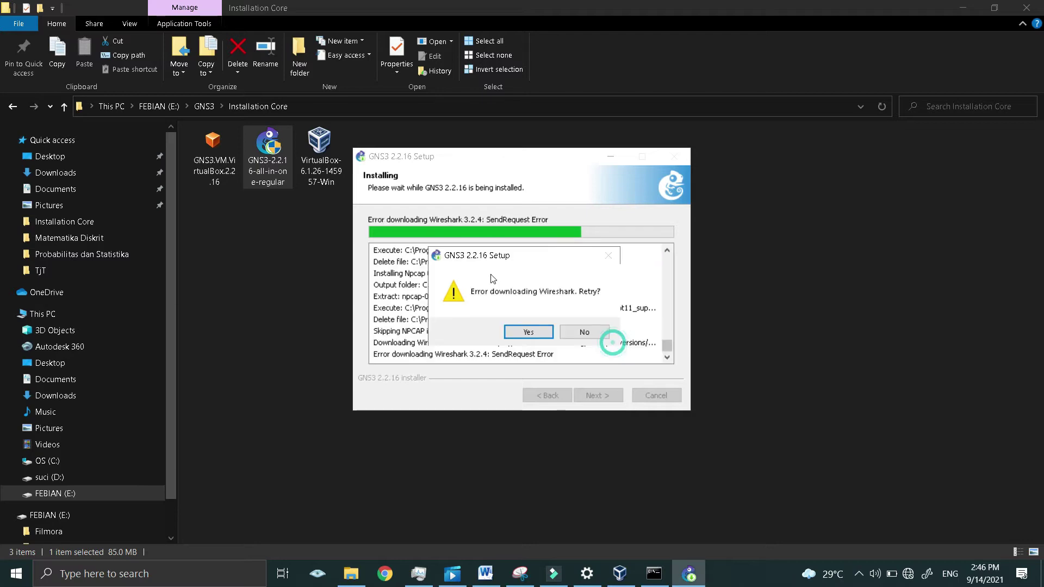
key(n)
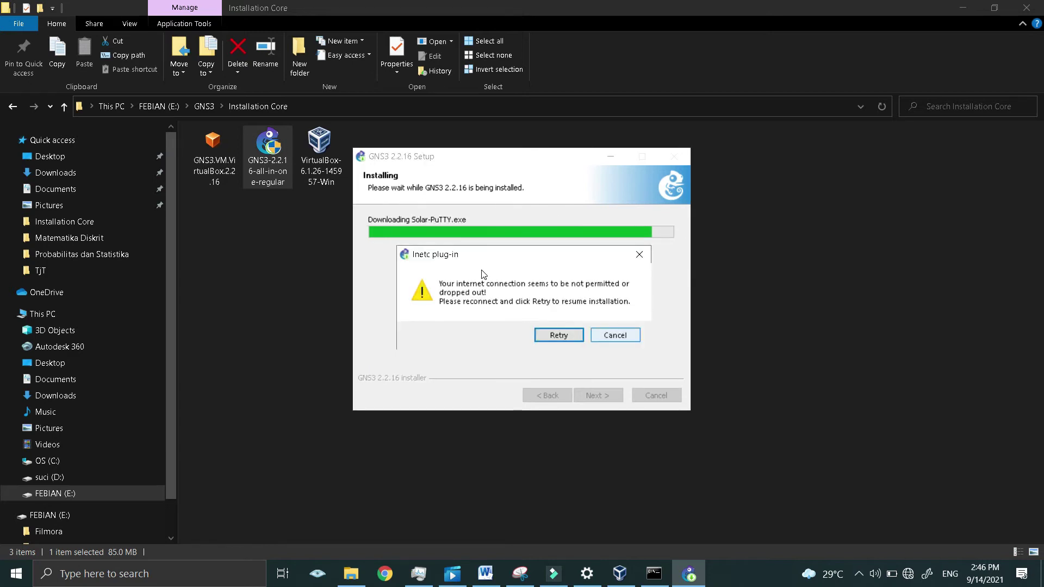
click(615, 335)
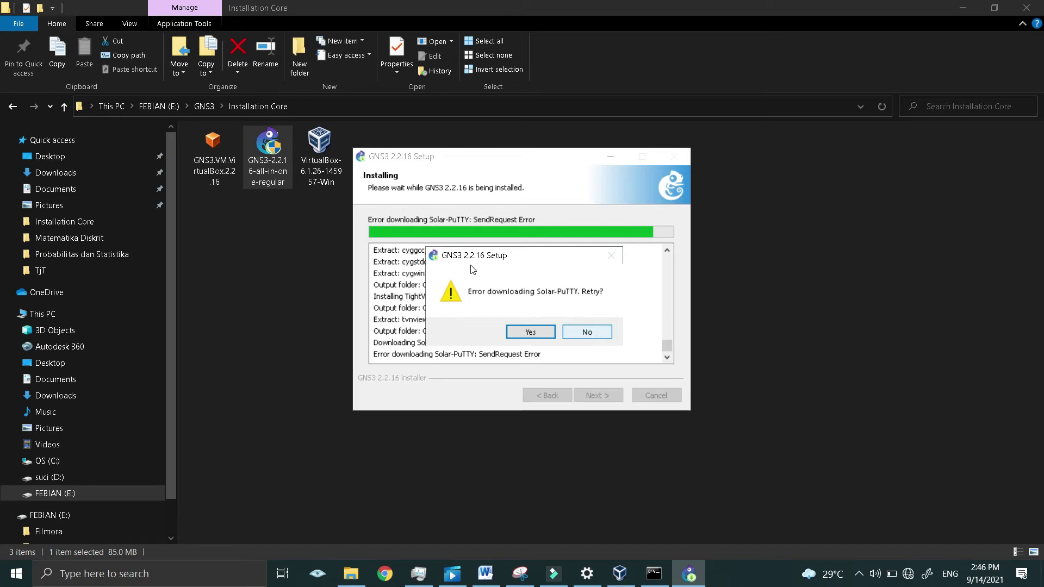
key(n)
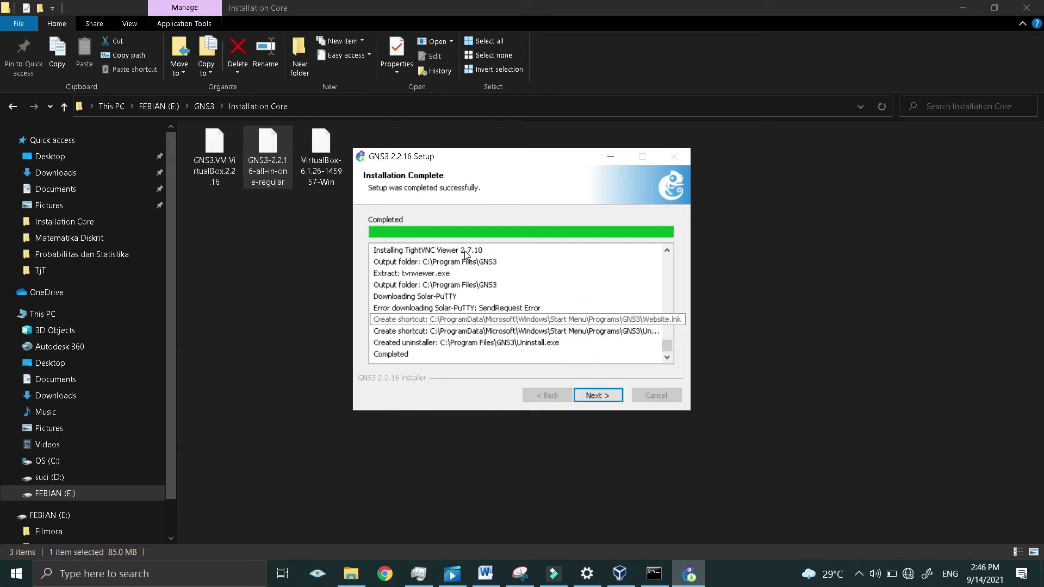
Decline the free Solarwinds Standard Toolset license and finish the GNS3 setup
key(Return)
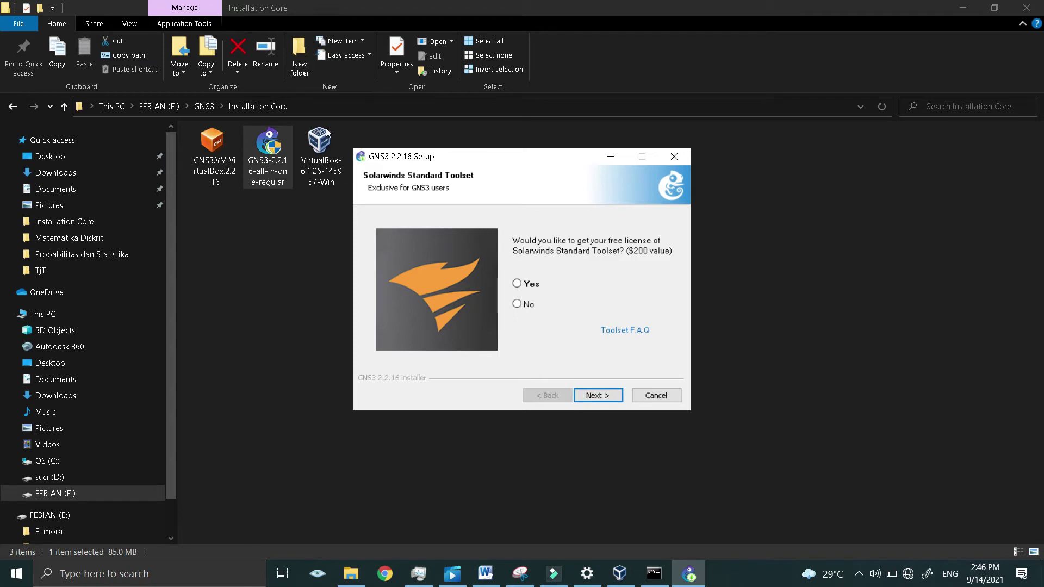
click(517, 303)
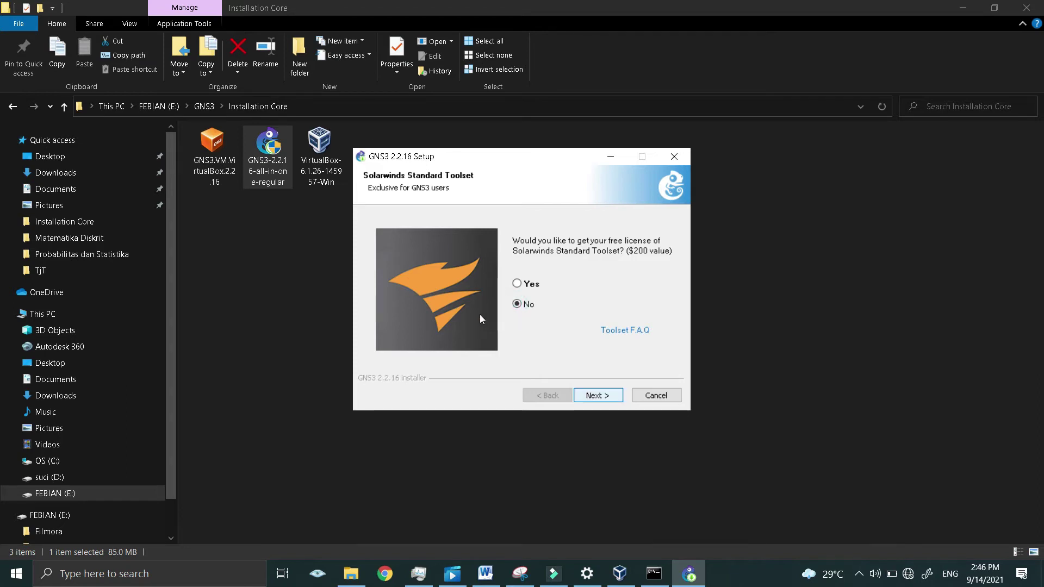
key(Return)
click(479, 269)
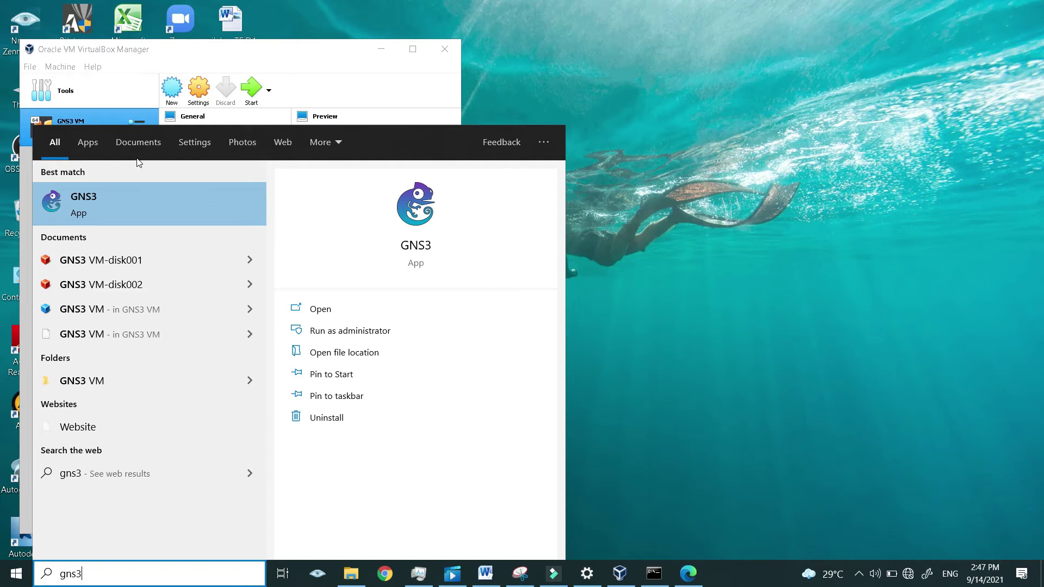
Launch GNS3, choose to run appliances in a virtual machine, and accept the local server settings with localhost and port 3080 TCP
key(Return)
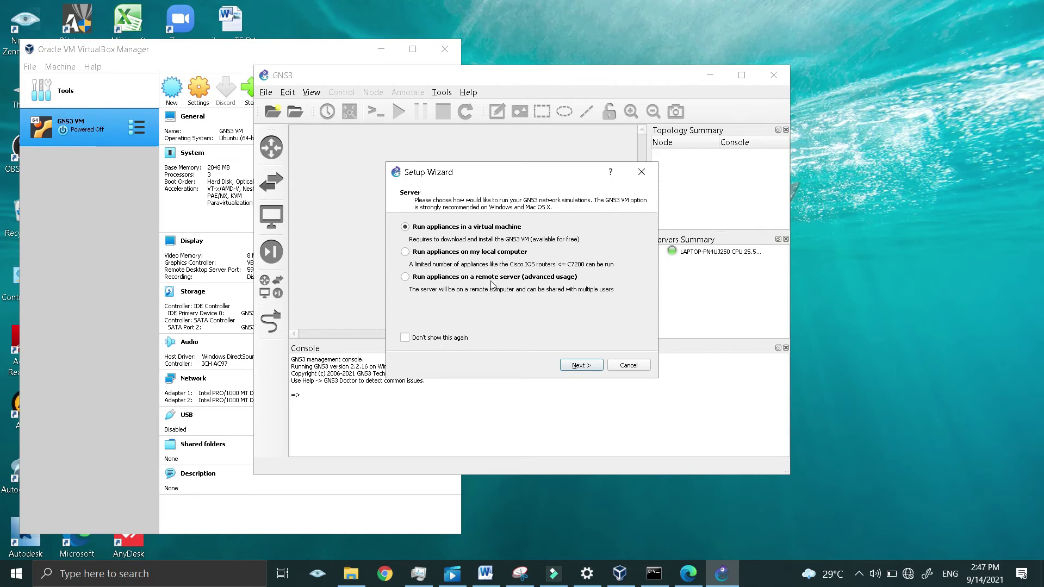
key(Return)
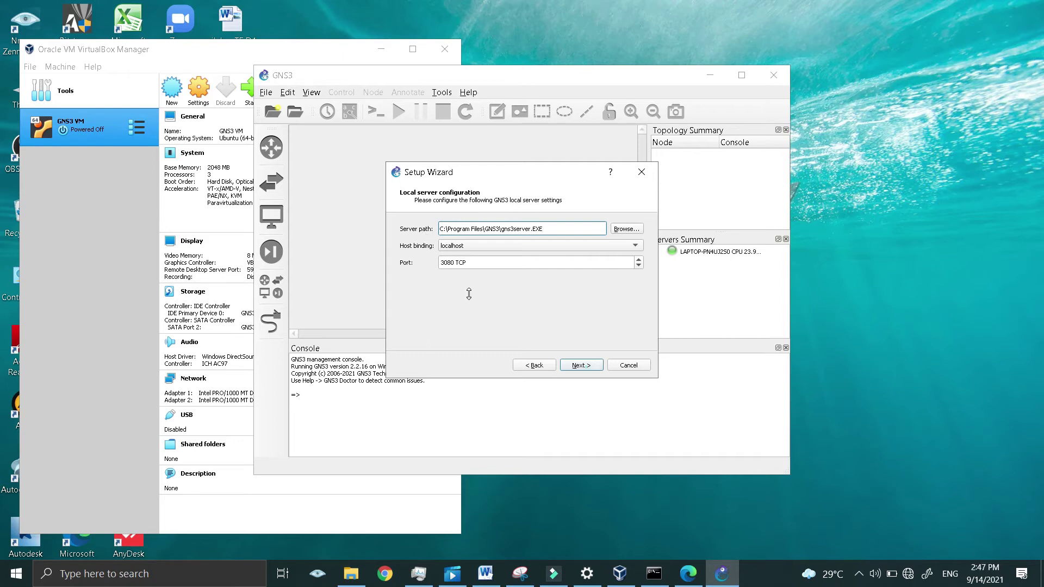
key(Return)
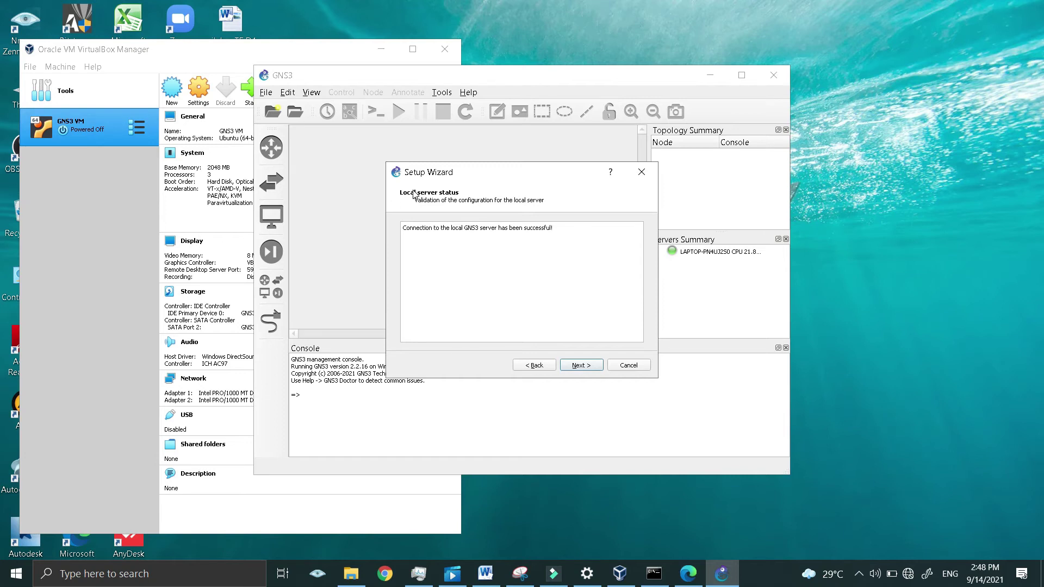
click(580, 364)
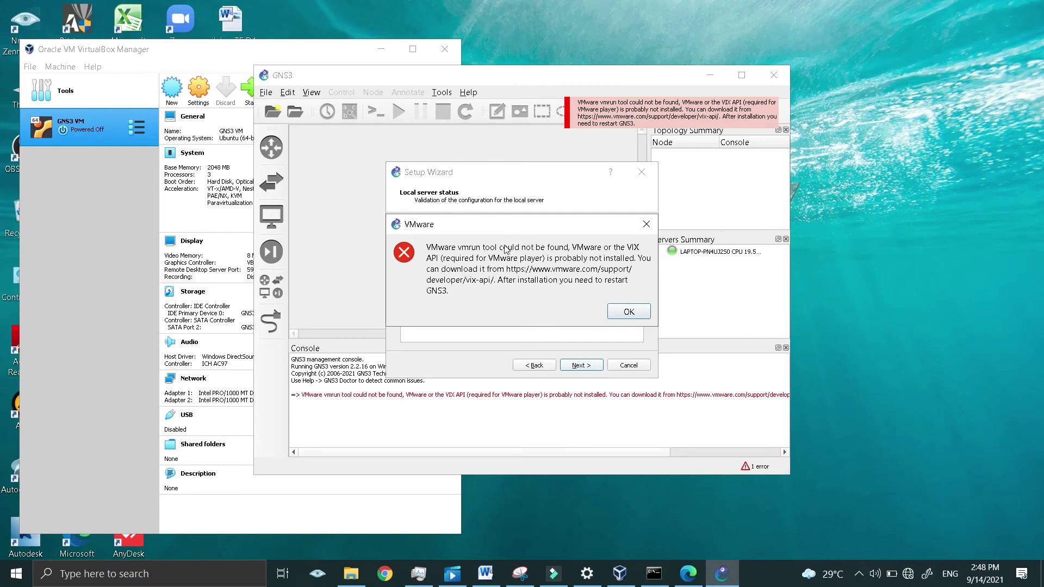
key(Return)
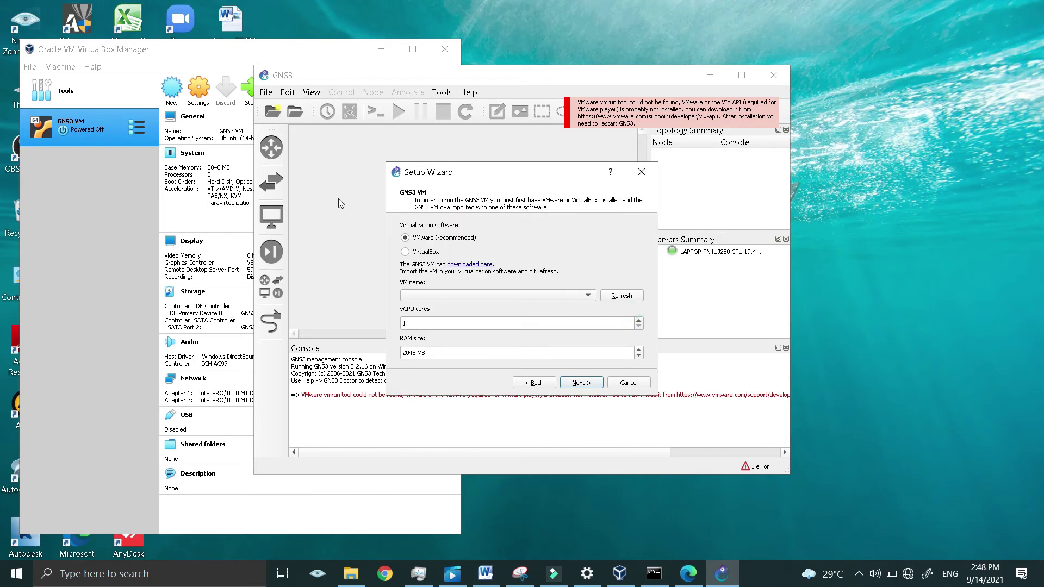
Select VirtualBox as the virtualization software for the GNS3 VM, set 3 vCPU cores with 2048 MB RAM, and confirm the summary
click(425, 251)
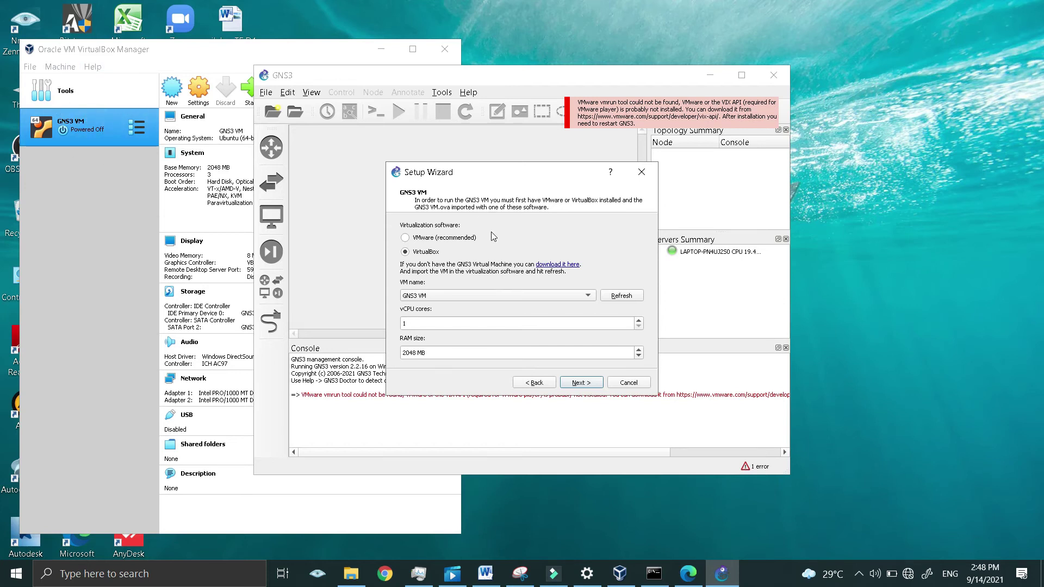
click(590, 326)
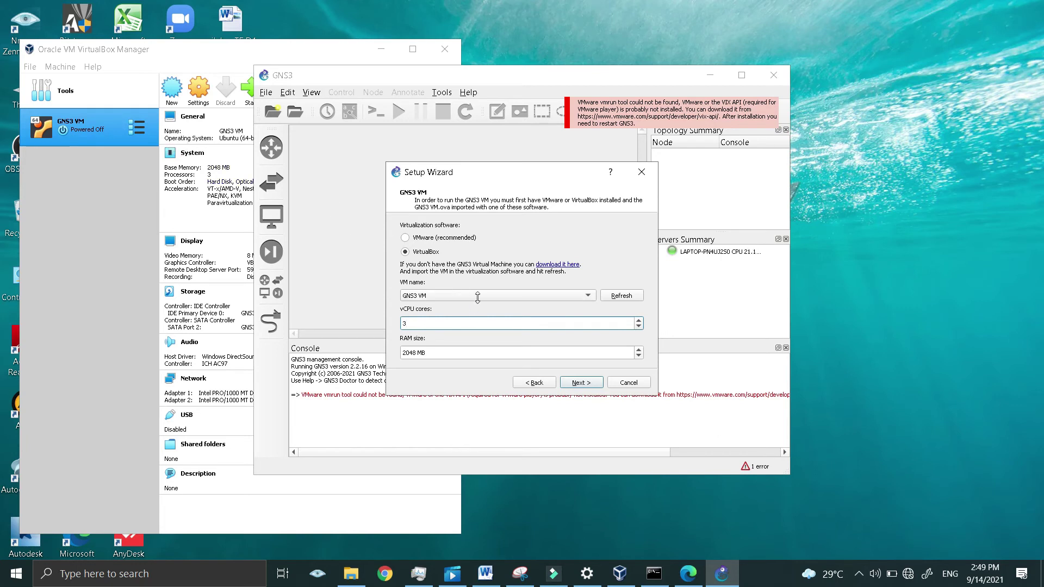
click(592, 383)
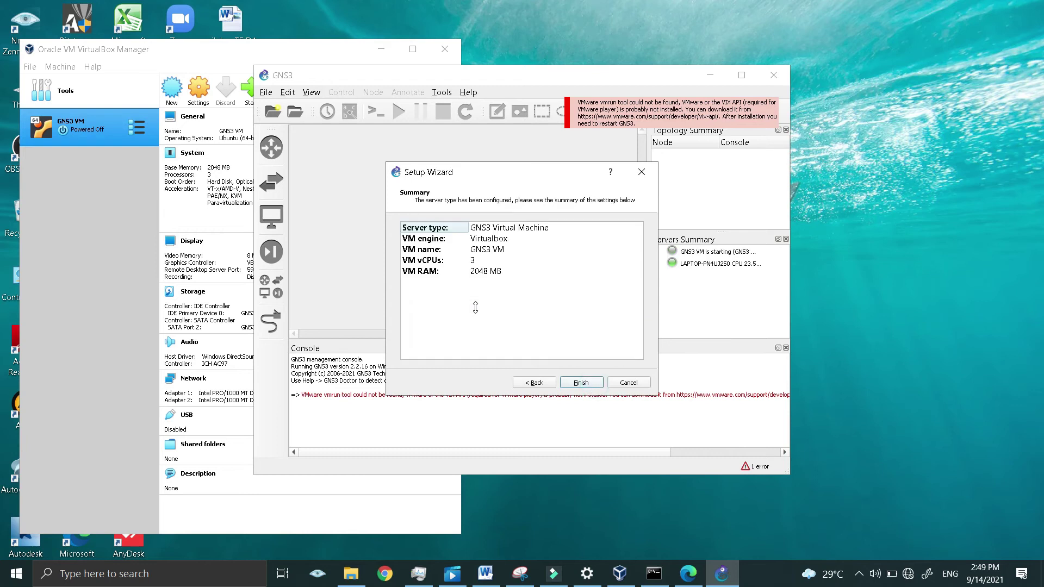
click(594, 383)
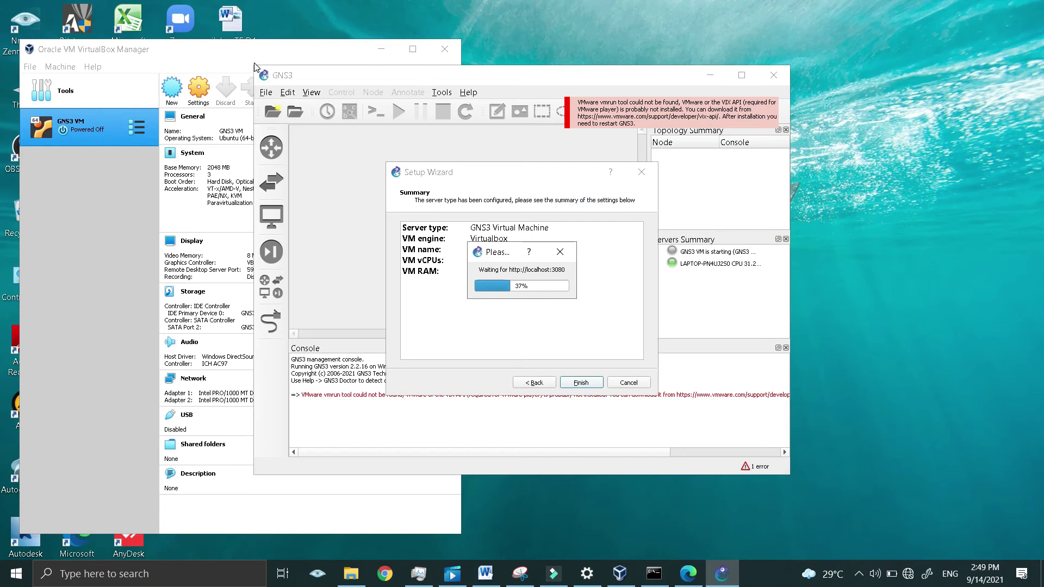
Bring up the booting GNS3 VM window, move it clear of the Setup Wizard, and finish the wizard
double_click(68, 114)
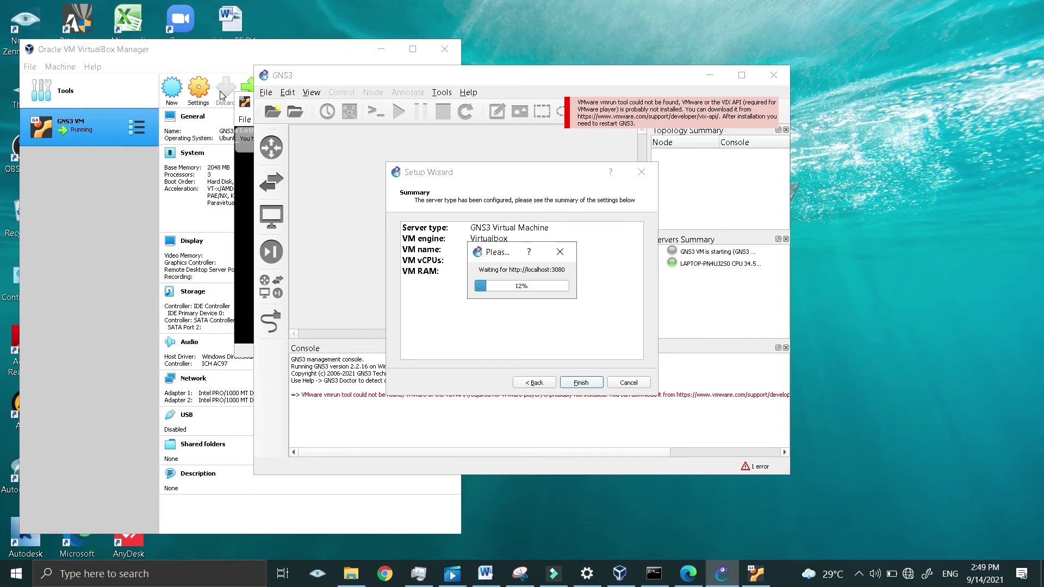
click(244, 101)
click(268, 131)
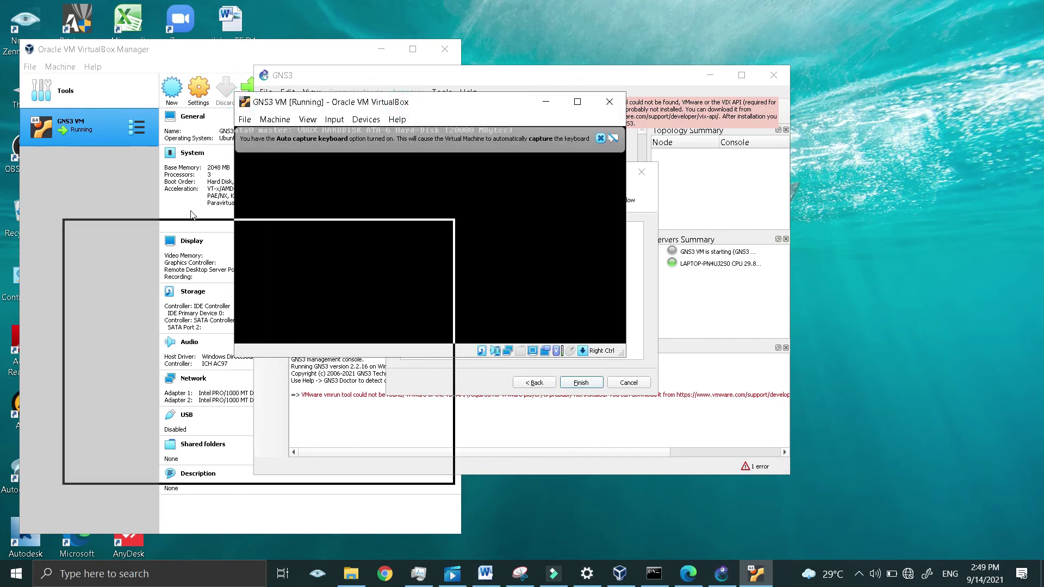
click(175, 239)
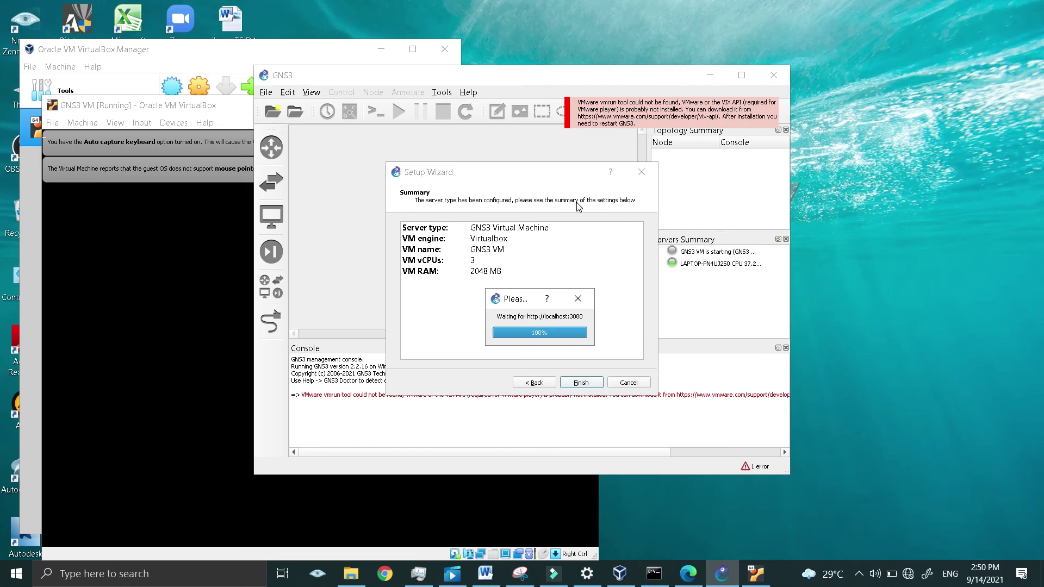
click(128, 229)
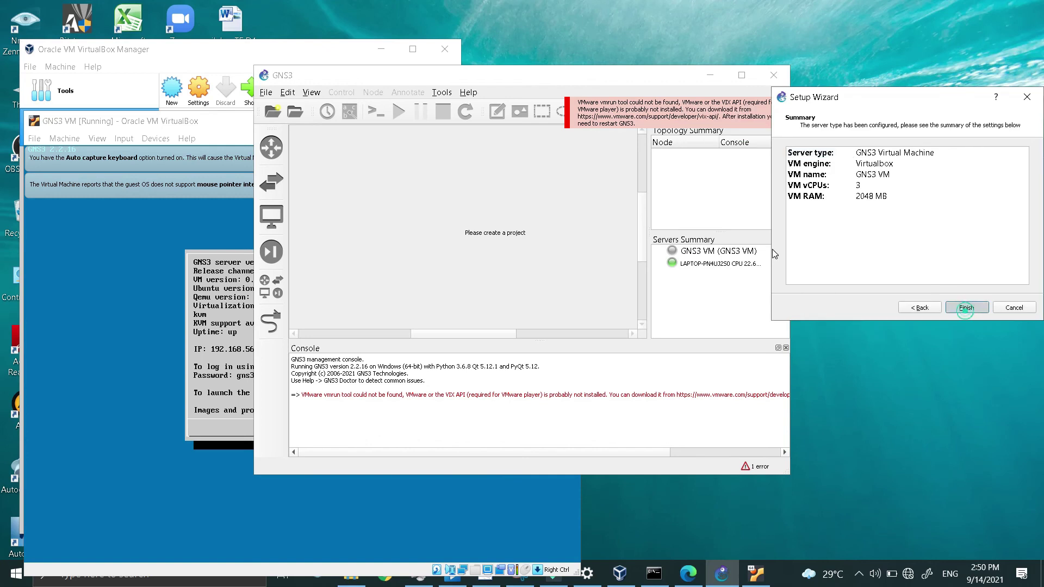
click(967, 310)
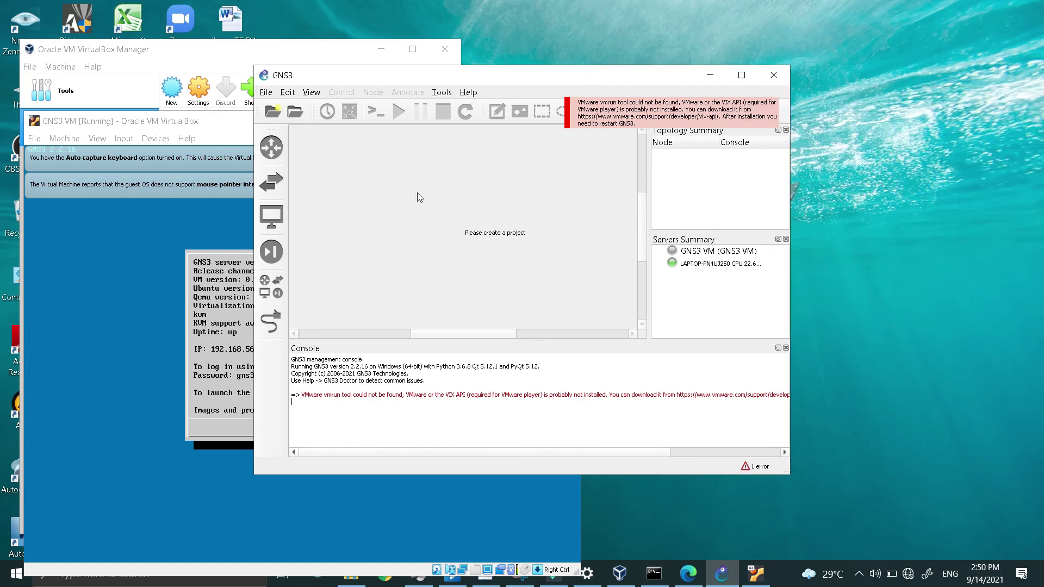
Arrange the GNS3 VM window and the GNS3 main window side by side on the desktop
drag(386, 75, 483, 56)
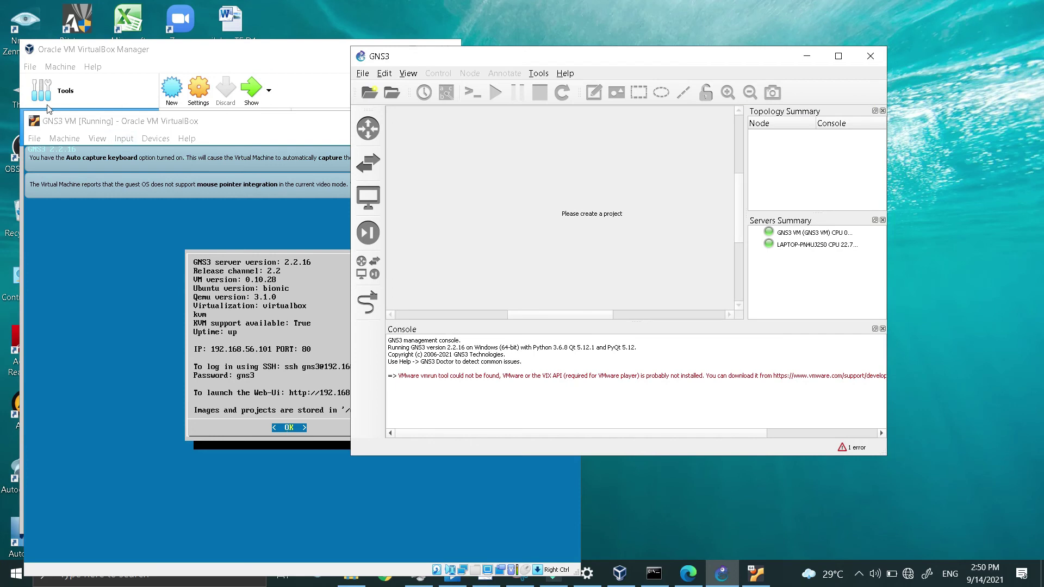
drag(412, 49, 527, 46)
drag(400, 121, 389, 49)
click(570, 137)
drag(371, 121, 383, 125)
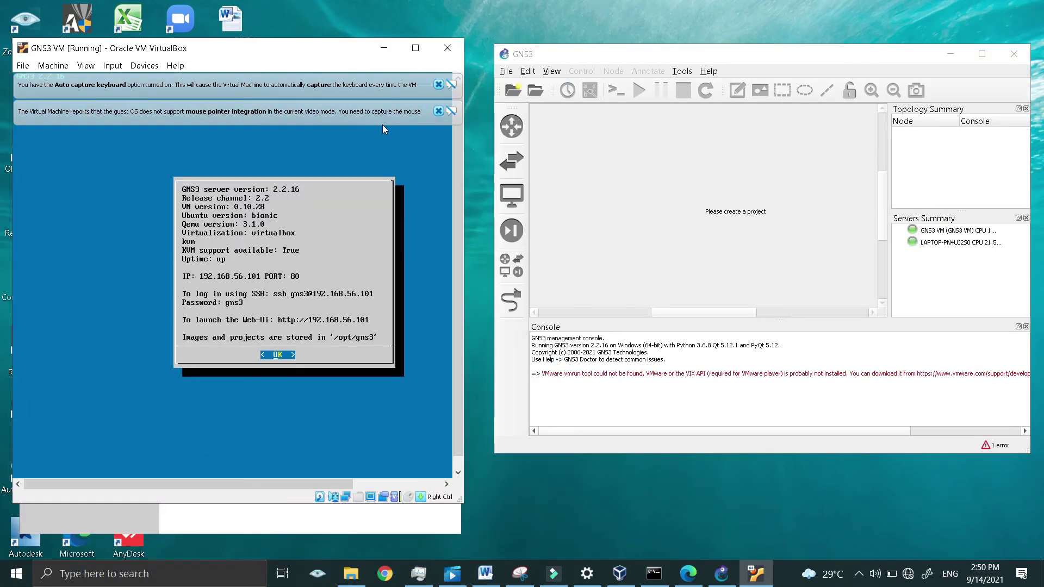